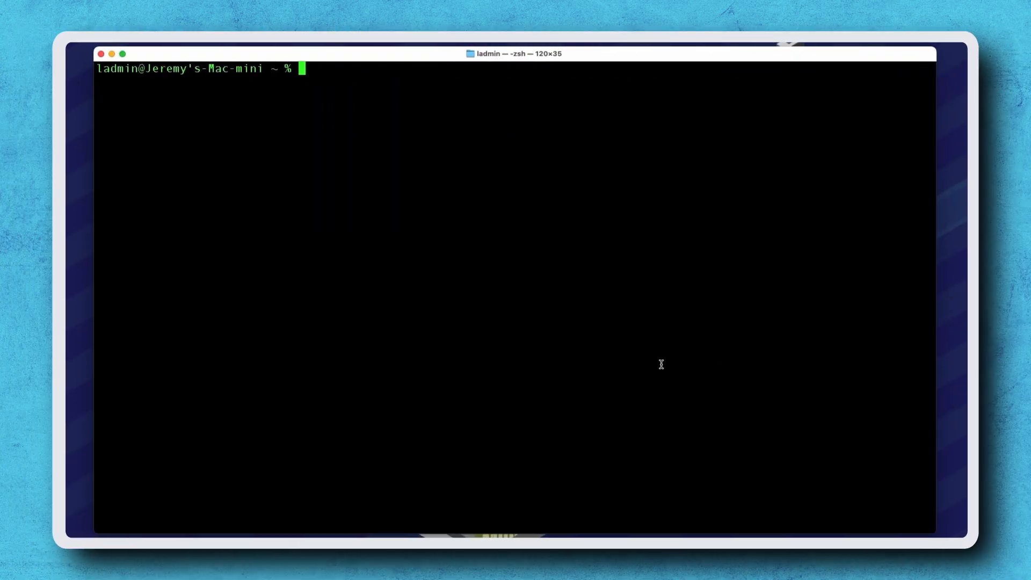
- Run "sudo jamf recon" to update the Mac's inventory, authenticating with the account password
{"action": "type", "text": "sudo jamf recon"}
{"action": "key", "text": "Return"}
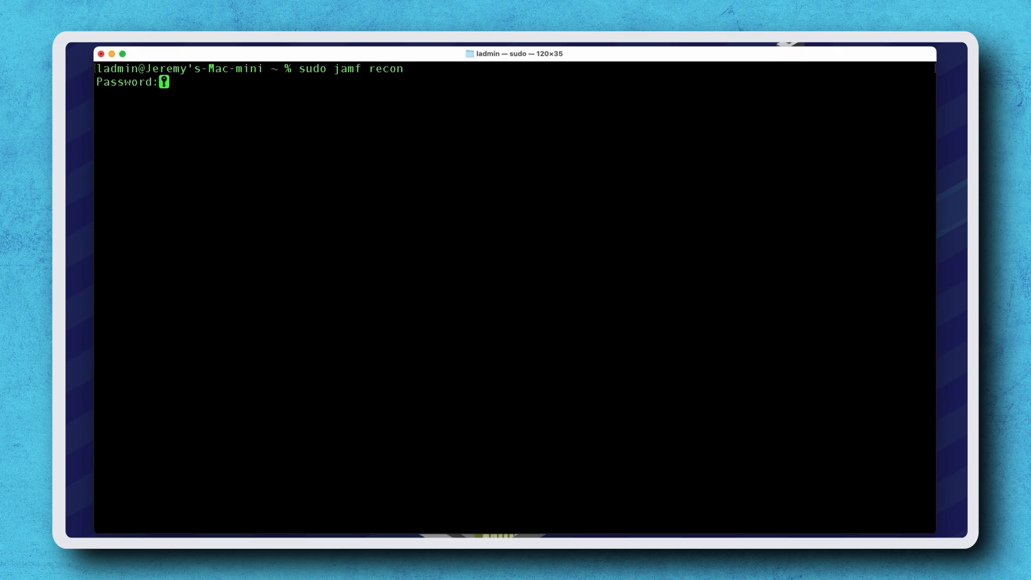
{"action": "key", "text": "Return"}
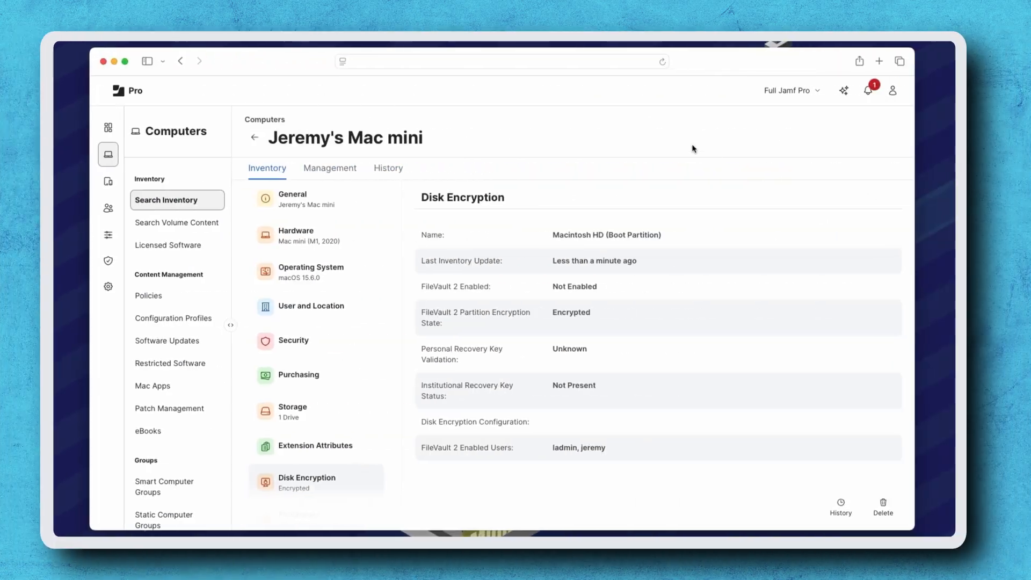
- In Jamf Pro, reload the Mac mini's inventory record and show its Disk Encryption details
{"action": "left_click", "coordinate": [674, 62]}
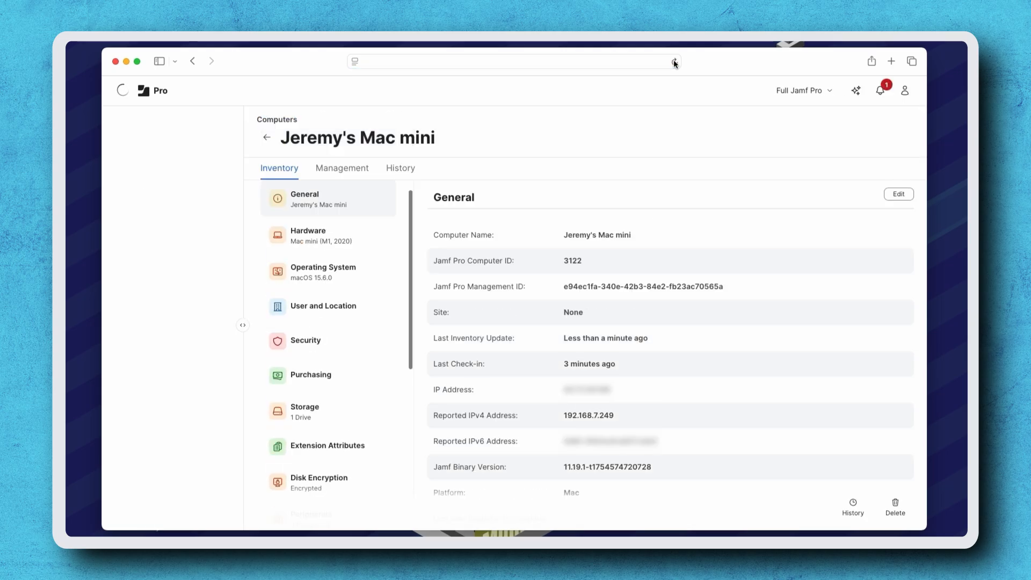
{"action": "left_click", "coordinate": [341, 479]}
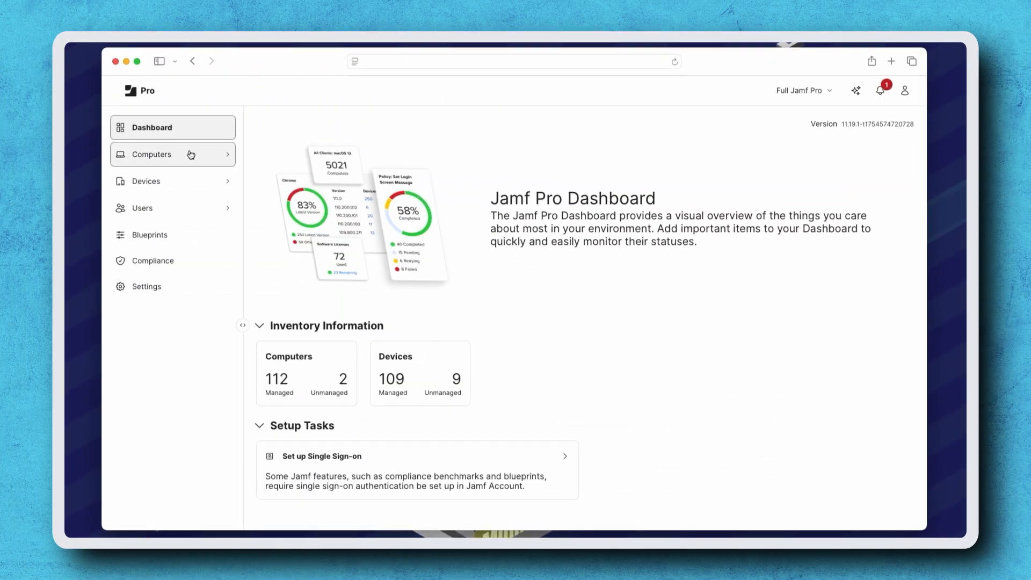
- Create a new macOS configuration profile for computers named "FileVault - ON" in the Security category
{"action": "left_click", "coordinate": [192, 154]}
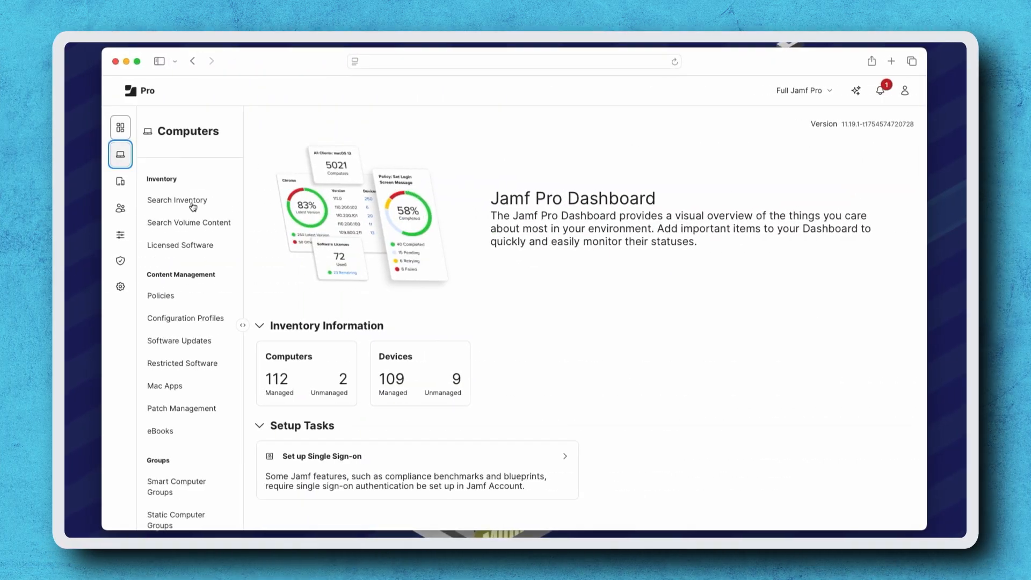
{"action": "left_click", "coordinate": [201, 319]}
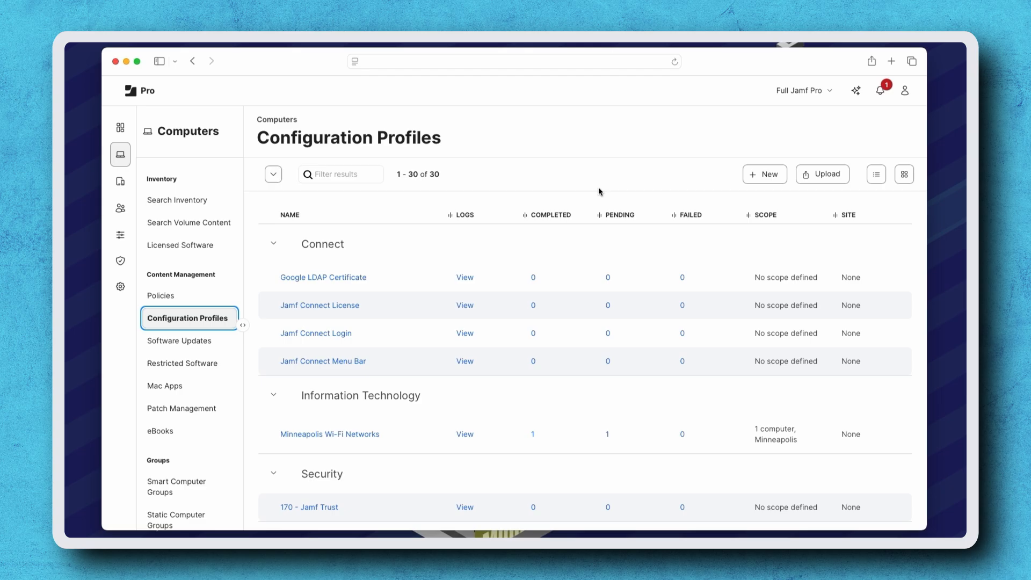
{"action": "left_click", "coordinate": [763, 175]}
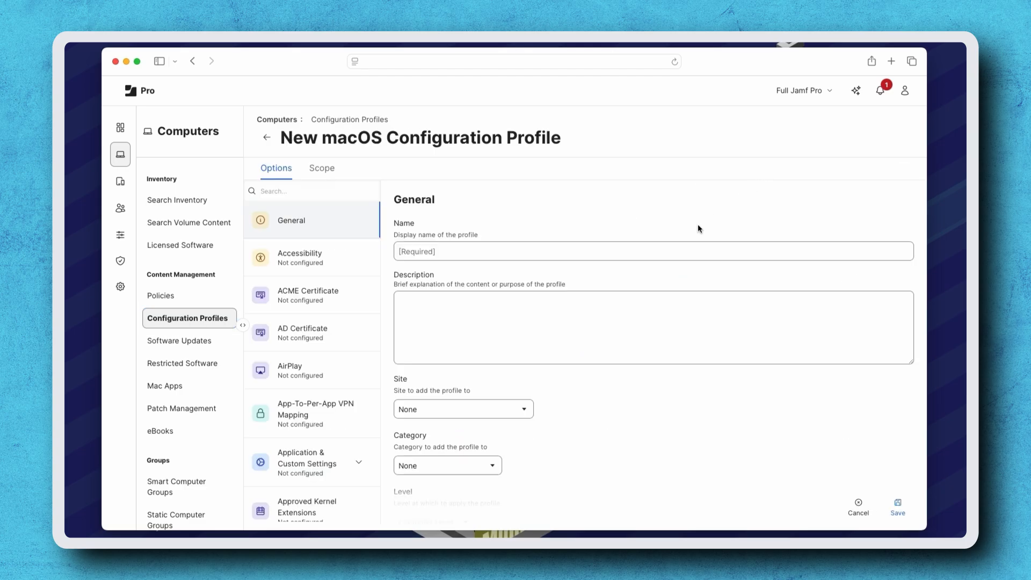
{"action": "left_click", "coordinate": [657, 252]}
{"action": "type", "text": "FileVault - ON"}
{"action": "left_click", "coordinate": [678, 225]}
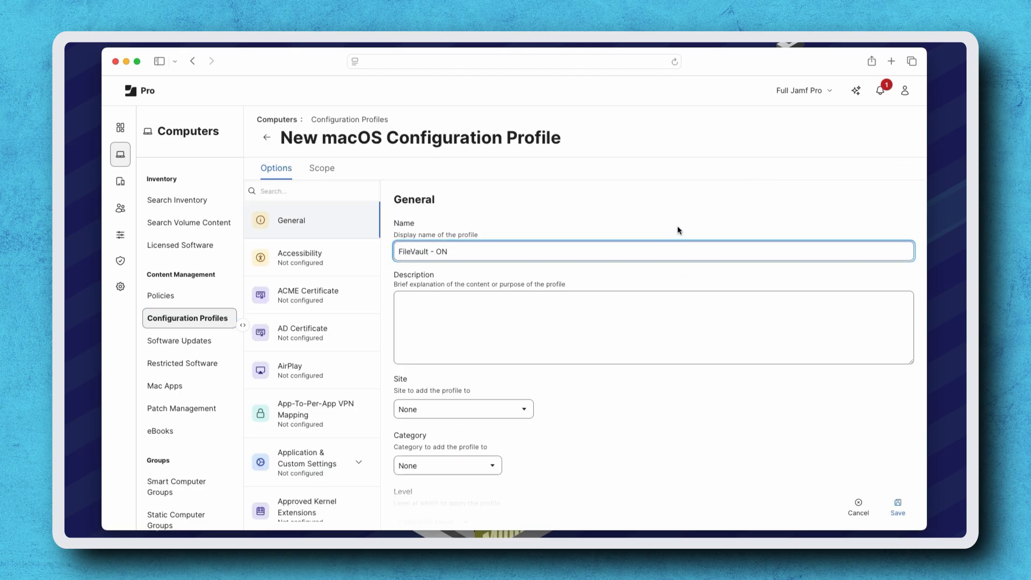
{"action": "left_click", "coordinate": [492, 468]}
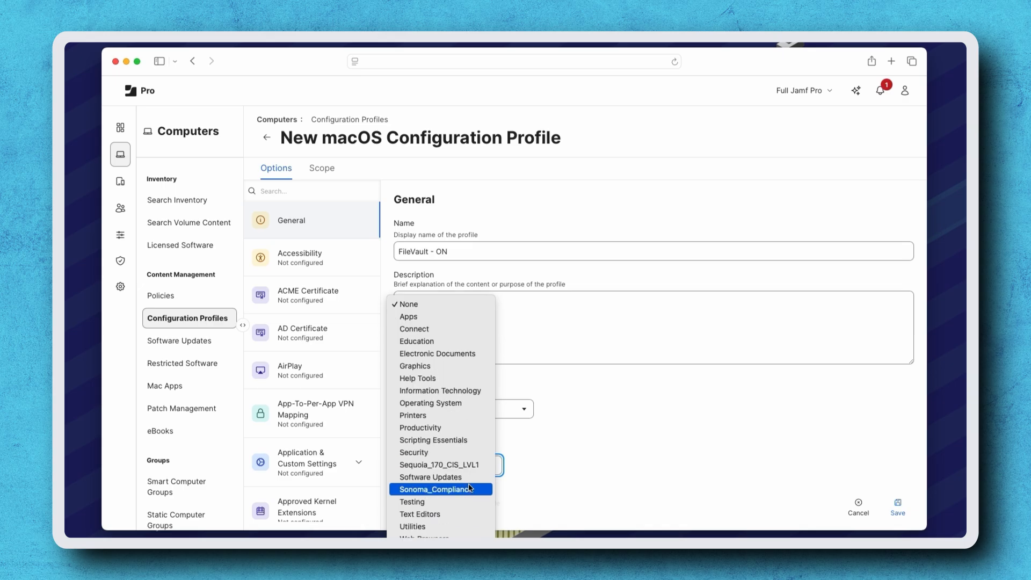
{"action": "left_click", "coordinate": [459, 451]}
{"action": "scroll", "coordinate": [613, 439], "scroll_direction": "down", "scroll_amount": 5}
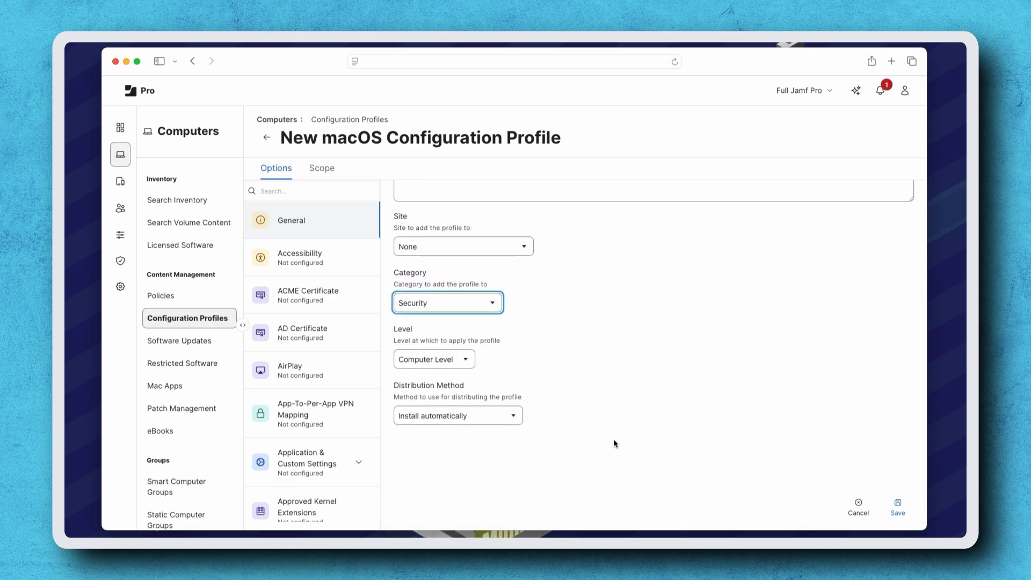
- Find the FileVault settings under Security and Privacy and include Enable FileVault in the profile
{"action": "left_click", "coordinate": [322, 195]}
{"action": "type", "text": "FileVault"}
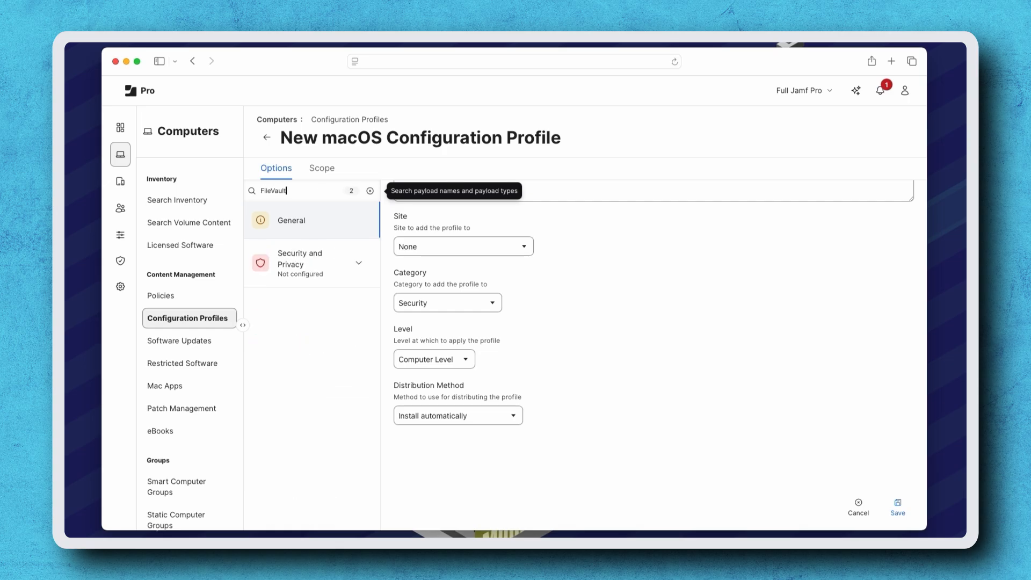
{"action": "left_click", "coordinate": [340, 260]}
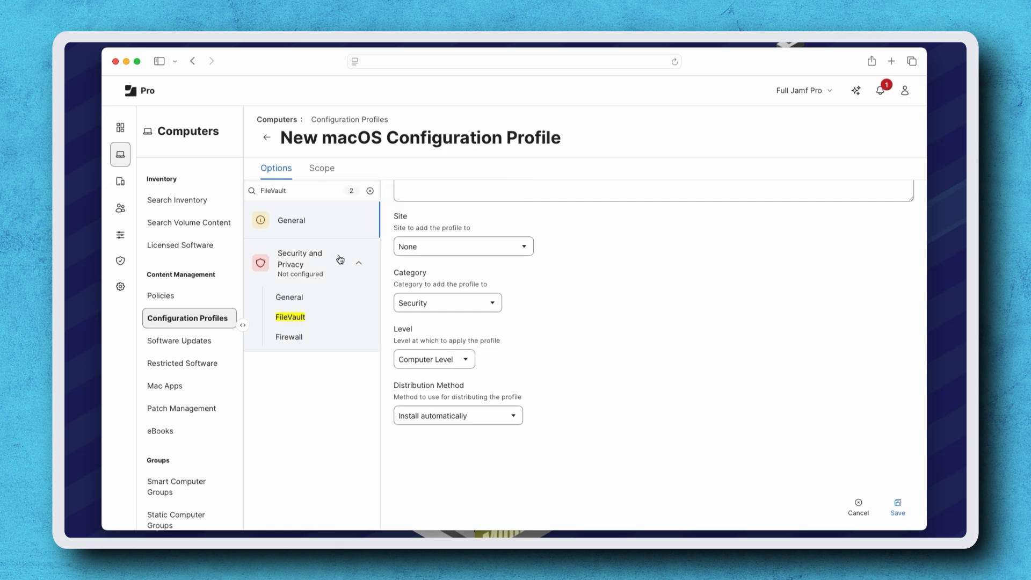
{"action": "left_click", "coordinate": [304, 316]}
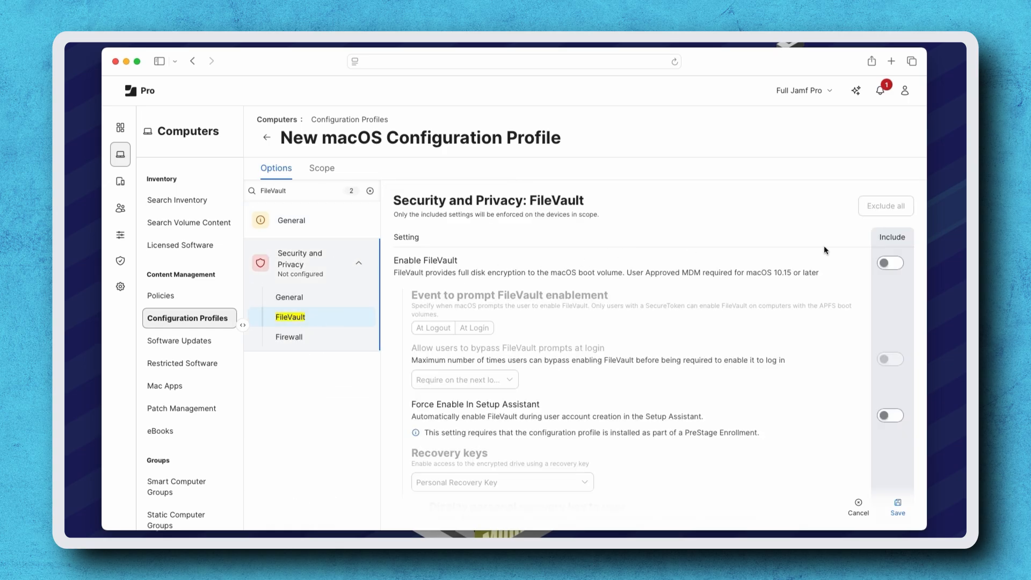
{"action": "left_click", "coordinate": [902, 264]}
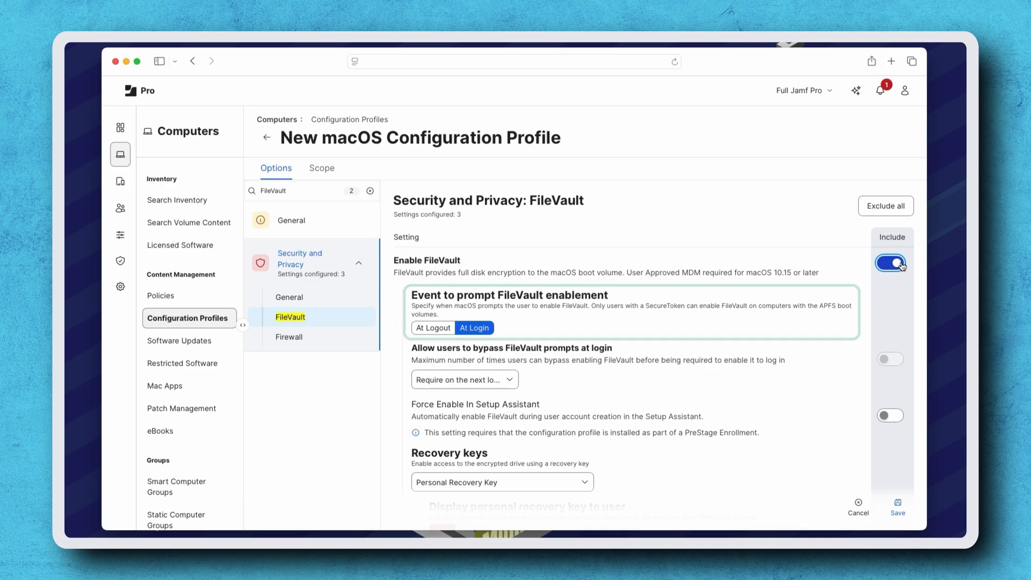
- Include Escrow Personal Recovery Key in the profile and set its Escrow Location Description to "Jamf Training"
{"action": "scroll", "coordinate": [864, 420], "scroll_direction": "down", "scroll_amount": 5}
{"action": "scroll", "coordinate": [864, 420], "scroll_direction": "down", "scroll_amount": 6}
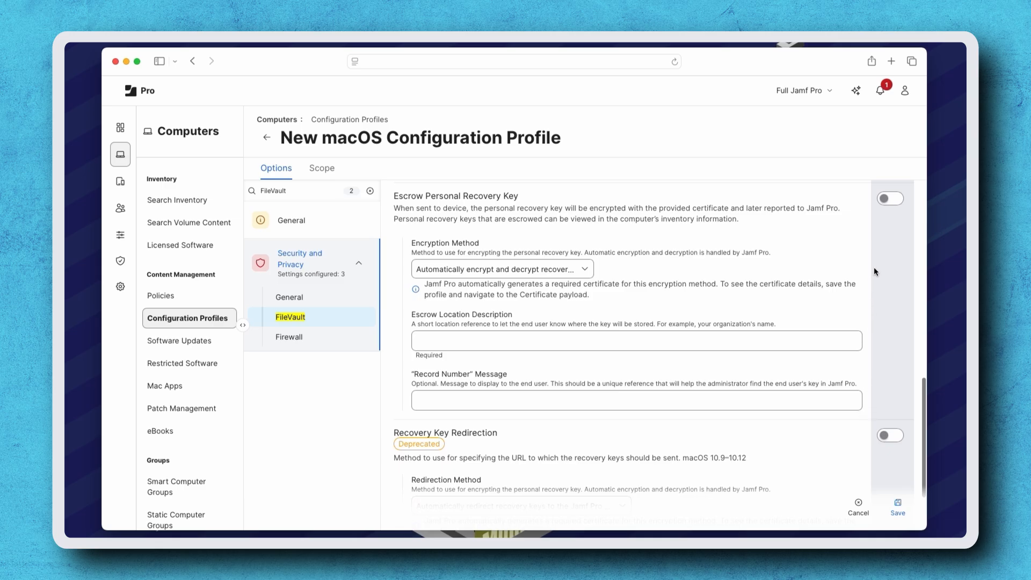
{"action": "left_click", "coordinate": [890, 200]}
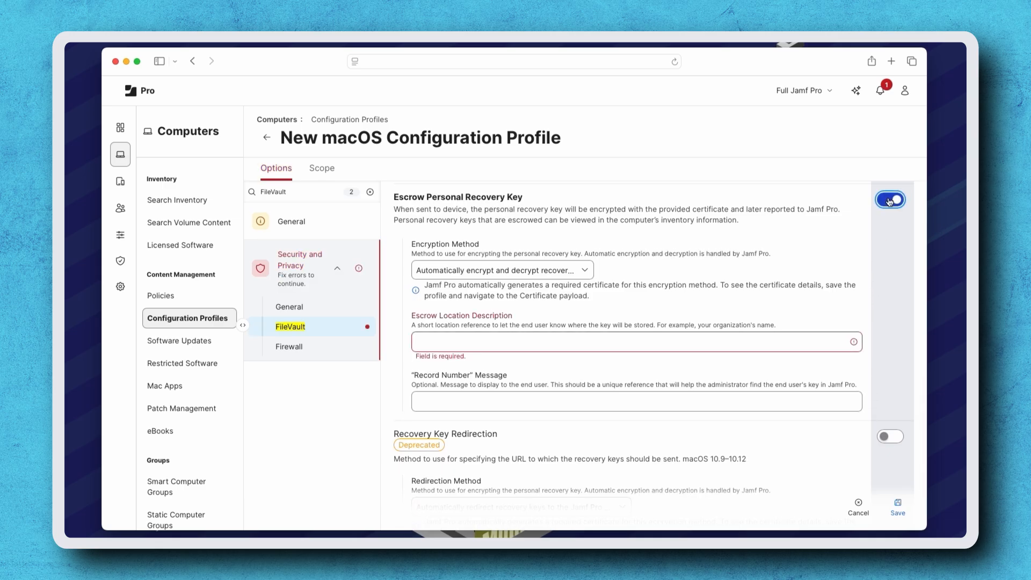
{"action": "left_click", "coordinate": [643, 343]}
{"action": "type", "text": "J"}
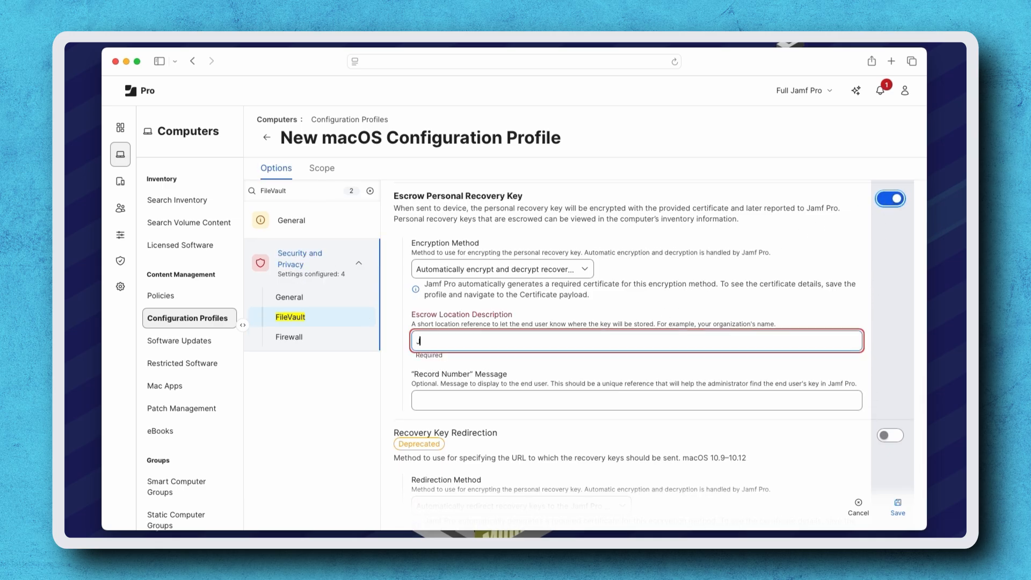
{"action": "type", "text": "amf Training"}
{"action": "left_click", "coordinate": [717, 292]}
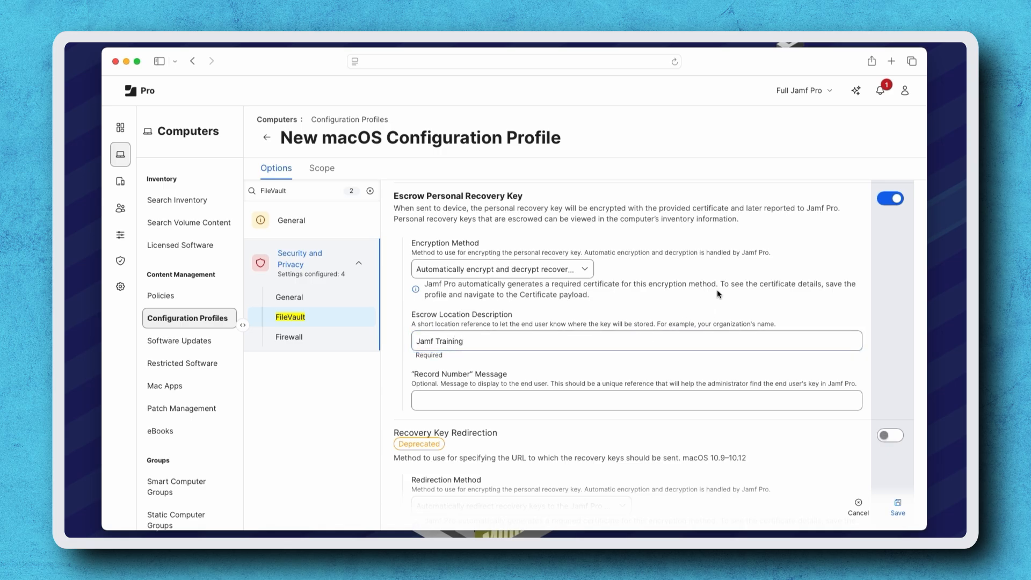
- Scope the profile to the All Managed Clients computer group and save it
{"action": "left_click", "coordinate": [322, 168]}
{"action": "left_click", "coordinate": [873, 325]}
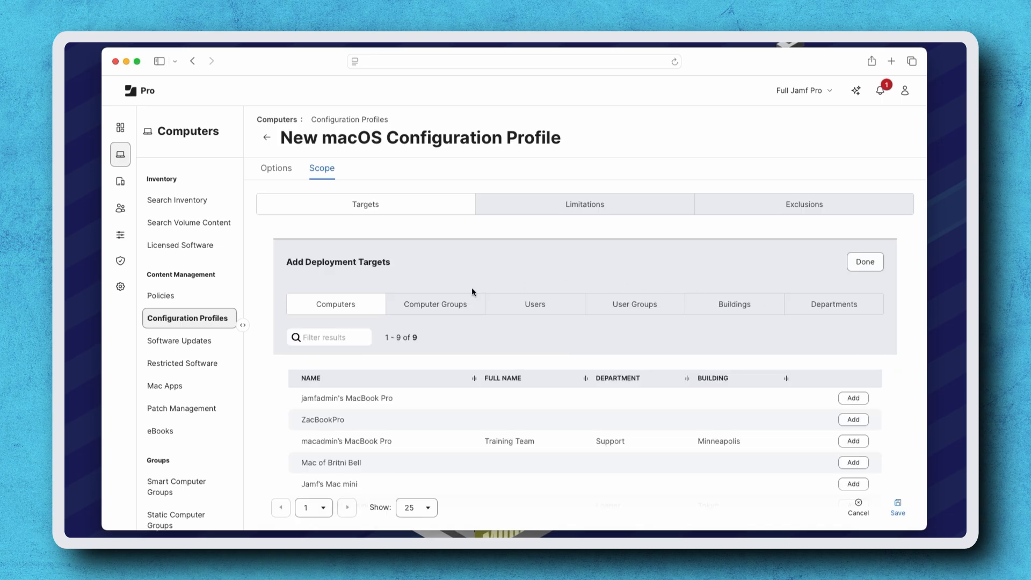
{"action": "left_click", "coordinate": [441, 310]}
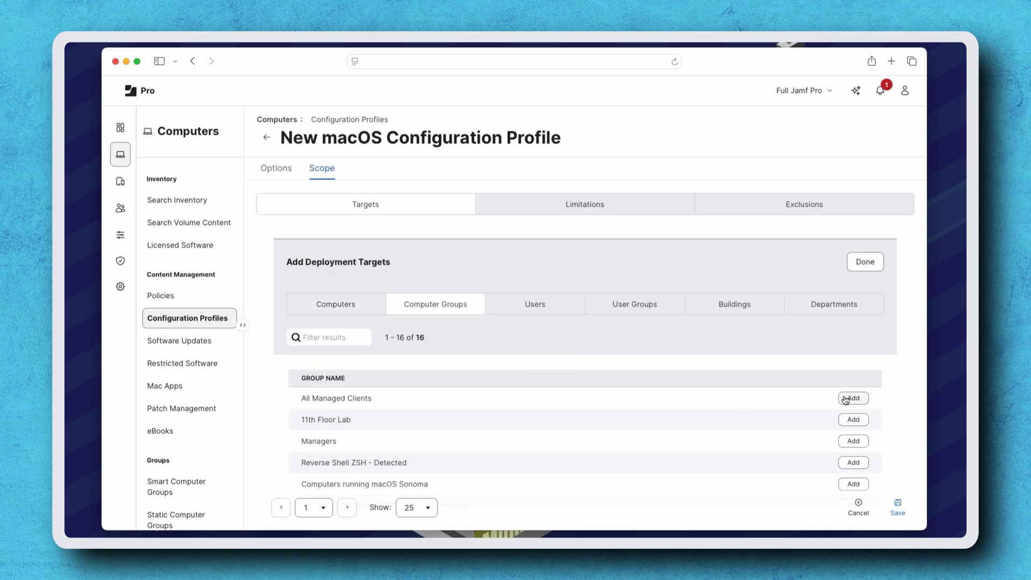
{"action": "left_click", "coordinate": [846, 400]}
{"action": "left_click", "coordinate": [902, 509]}
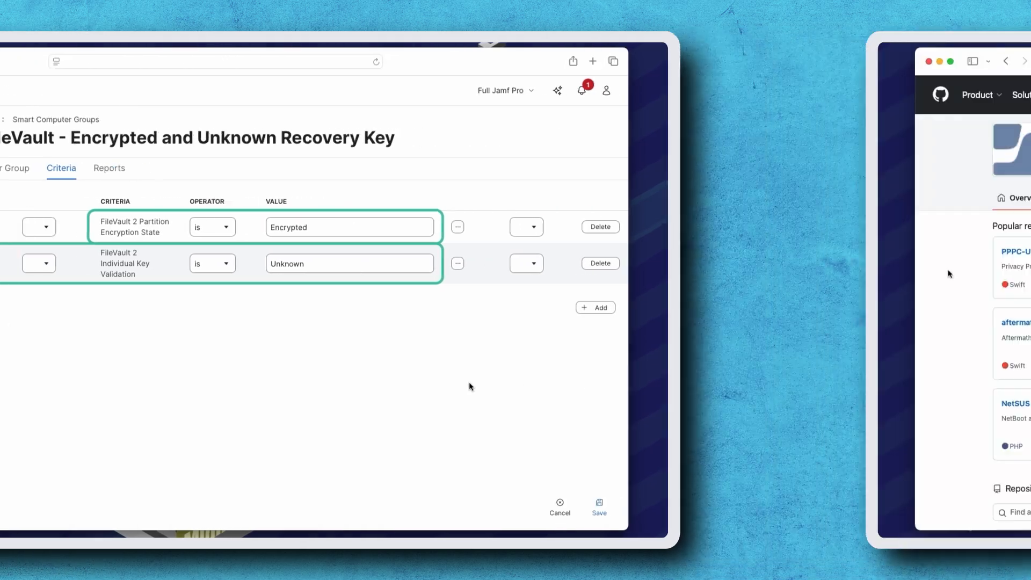
- On Jamf's GitHub page, search the repositories for "filevault" and open FileVault2_Scripts
{"action": "scroll", "coordinate": [135, 274], "scroll_direction": "down", "scroll_amount": 5}
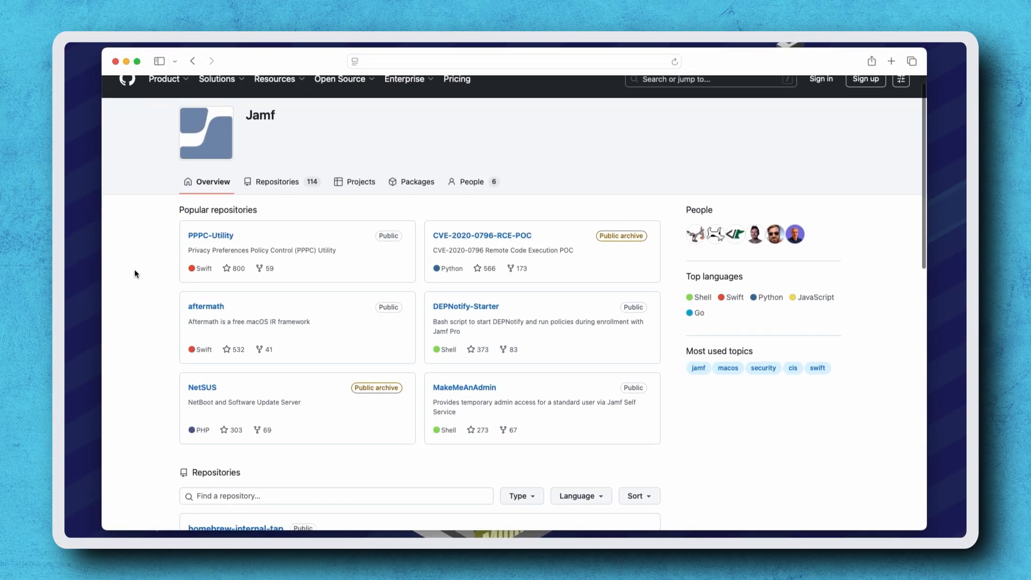
{"action": "left_click", "coordinate": [232, 297]}
{"action": "type", "text": "filevault"}
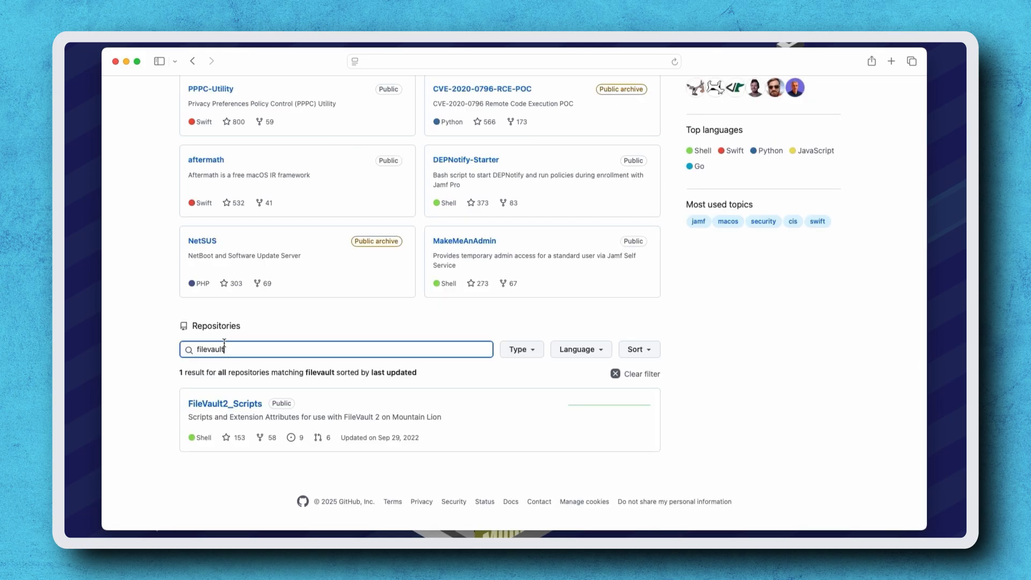
{"action": "left_click", "coordinate": [223, 404]}
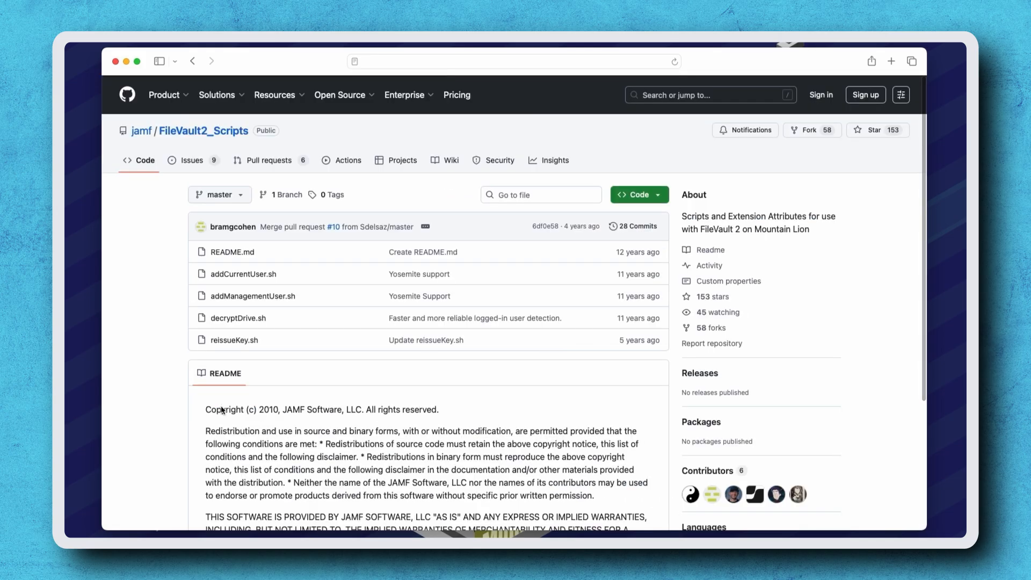
- Open reissueKey.sh in the repository and select its entire code for copying
{"action": "left_click", "coordinate": [229, 340]}
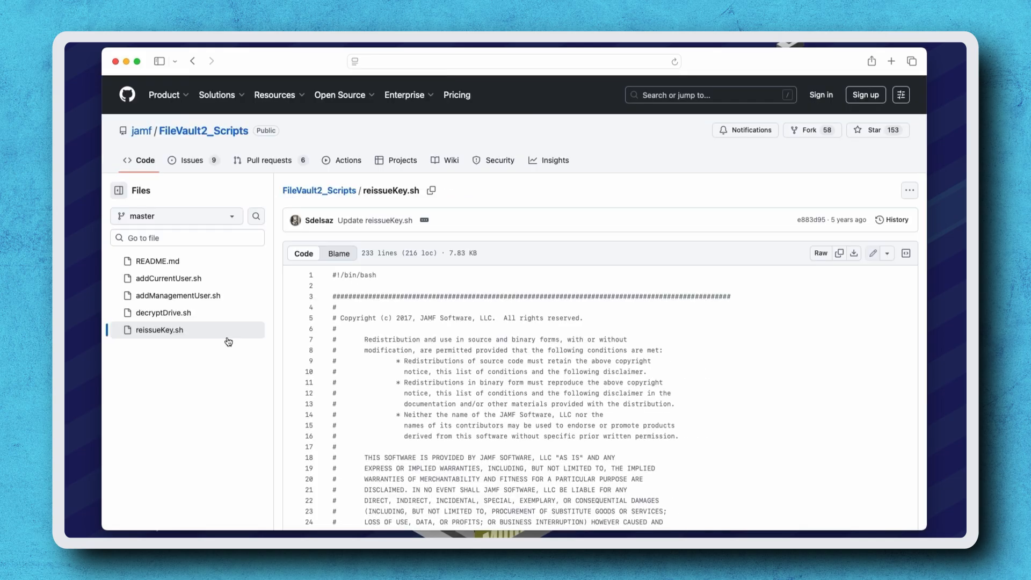
{"action": "left_click", "coordinate": [353, 345]}
{"action": "key", "text": "super+a"}
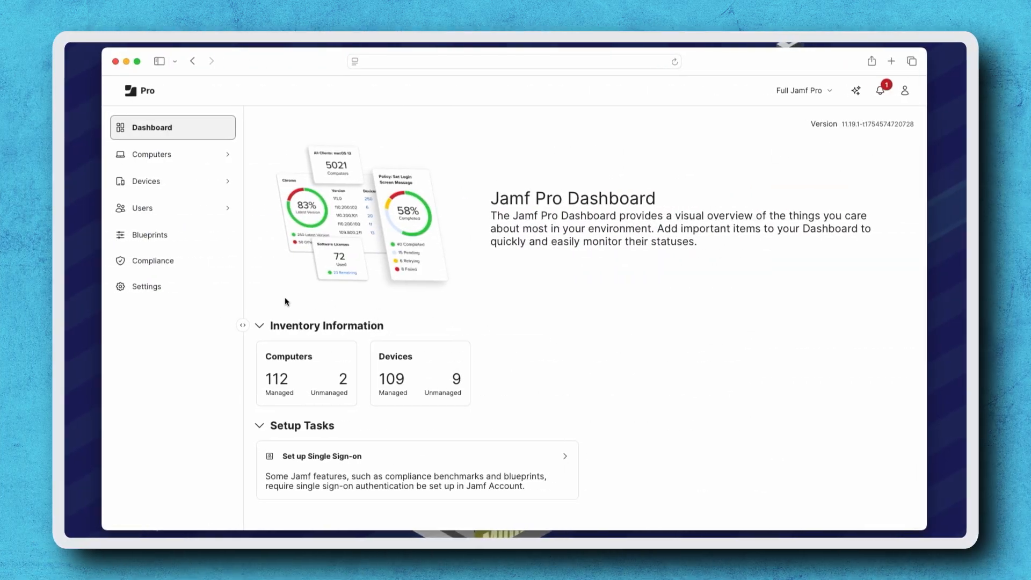
{"action": "left_click", "coordinate": [193, 290]}
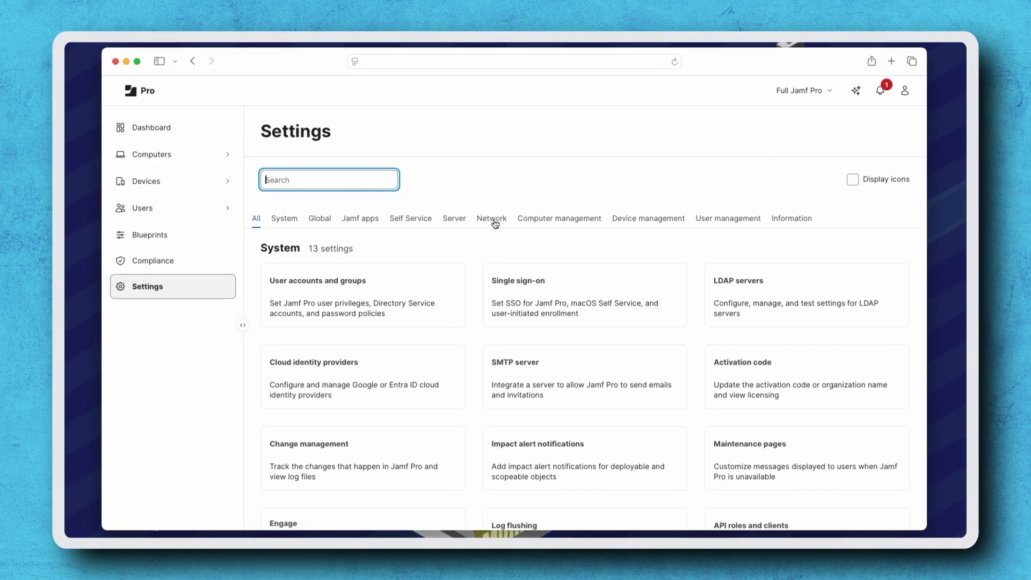
{"action": "left_click", "coordinate": [522, 219]}
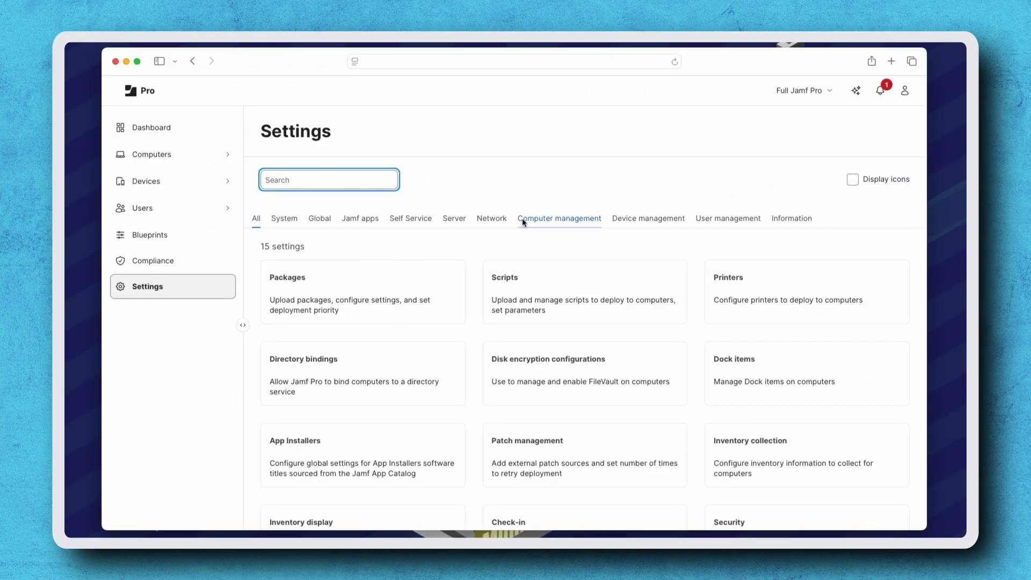
{"action": "left_click", "coordinate": [560, 283]}
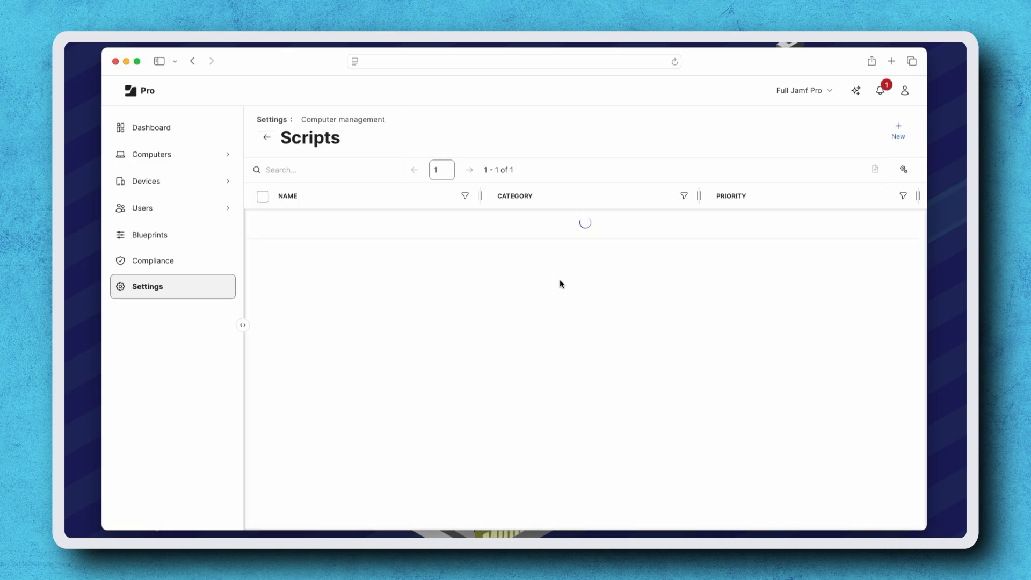
{"action": "left_click", "coordinate": [891, 132]}
{"action": "type", "text": "reissueKey.sh"}
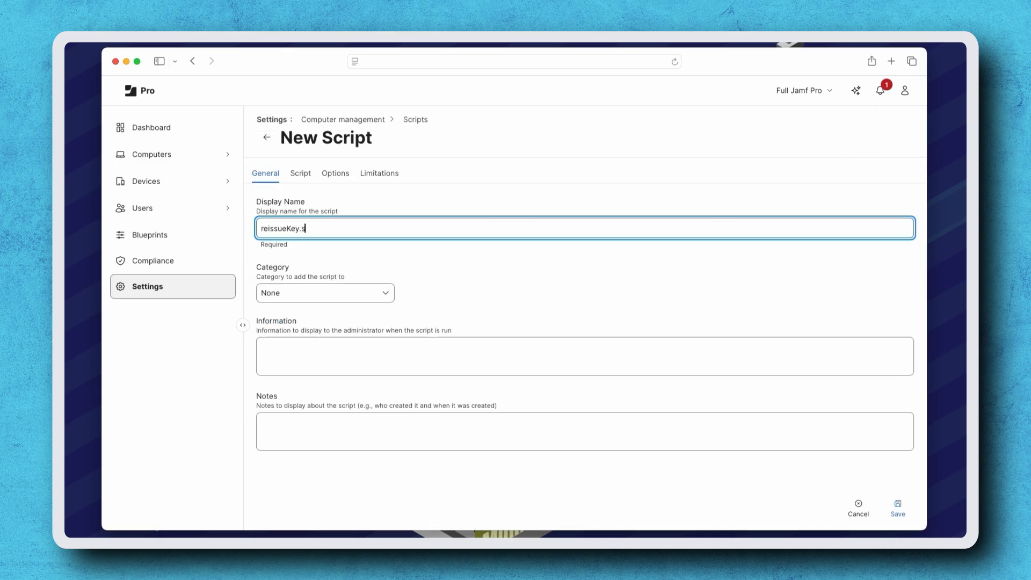
{"action": "left_click", "coordinate": [386, 295]}
{"action": "scroll", "coordinate": [373, 387], "scroll_direction": "down", "scroll_amount": 2}
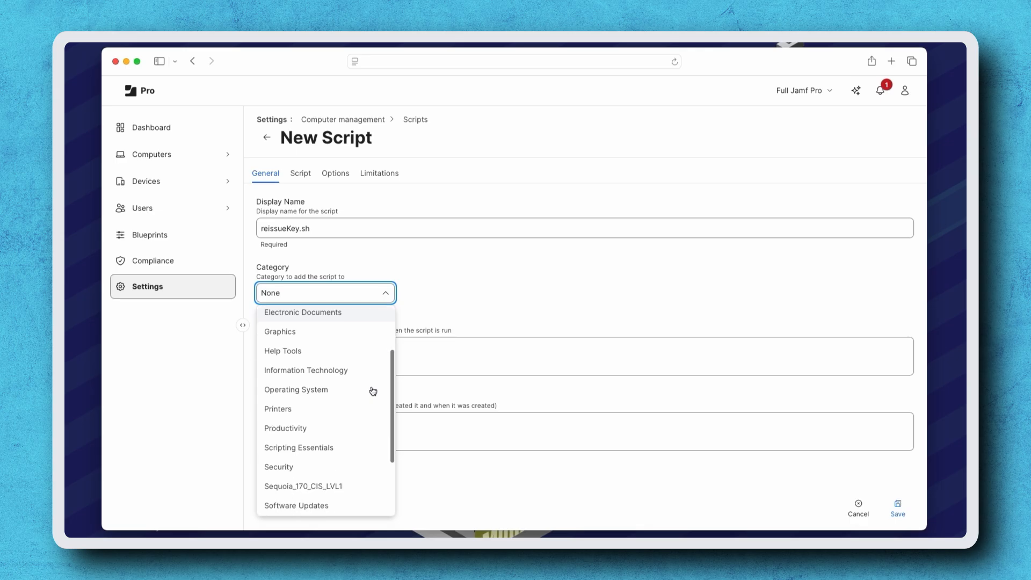
{"action": "left_click", "coordinate": [306, 467]}
- Paste the copied reissueKey.sh code as the new script's contents and show the script's options
{"action": "left_click", "coordinate": [300, 174]}
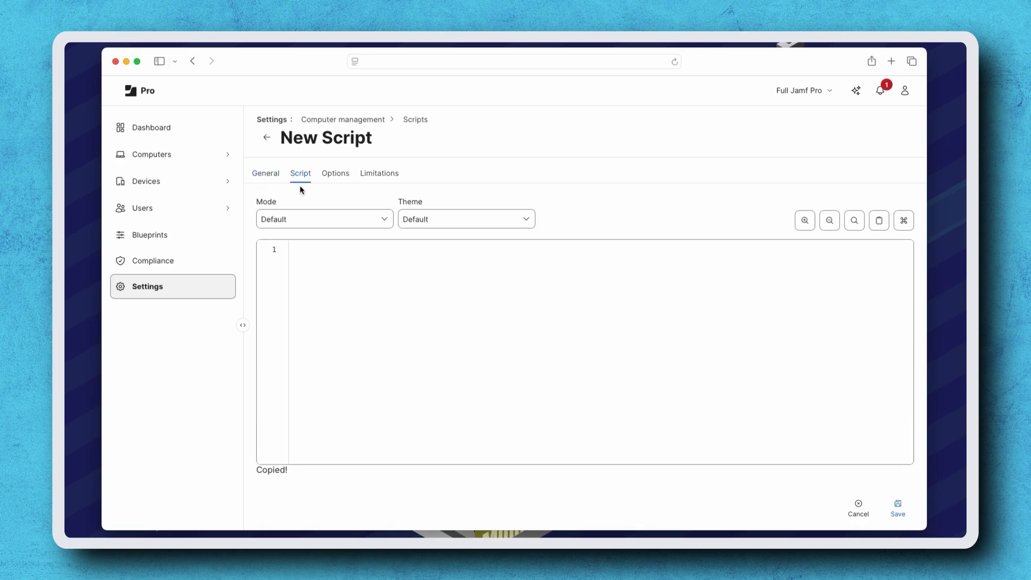
{"action": "key", "text": "super+v"}
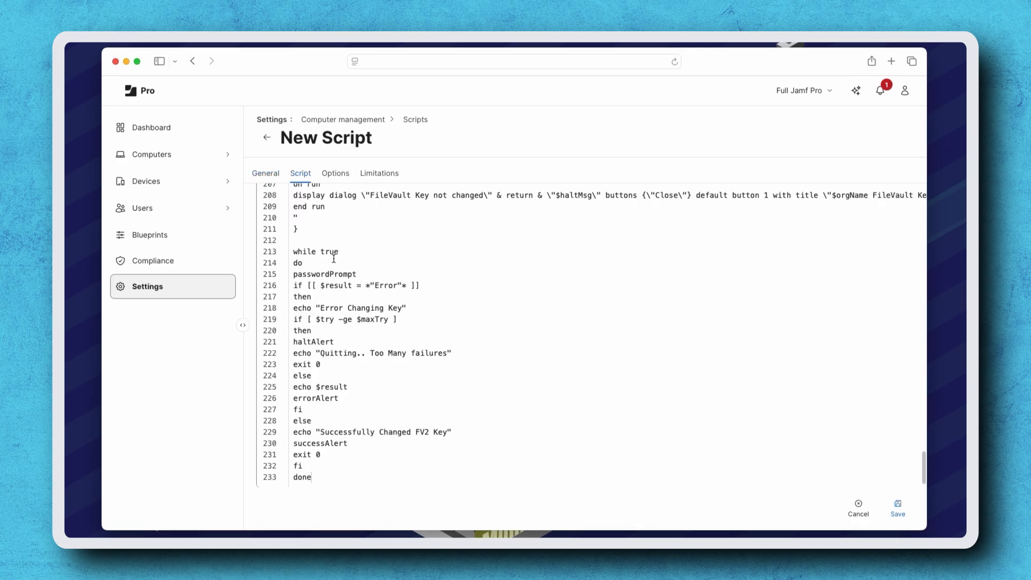
{"action": "left_click", "coordinate": [336, 180]}
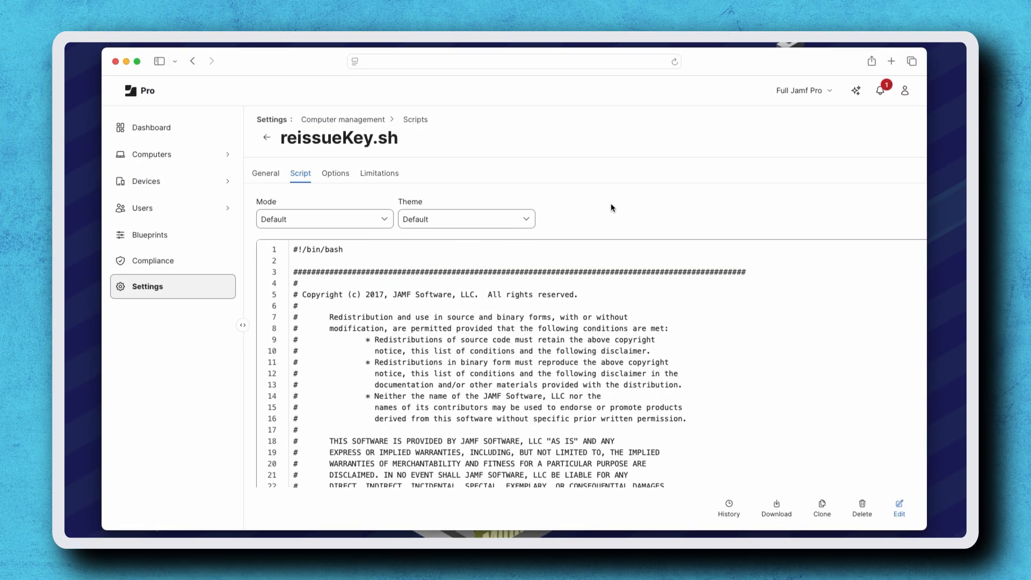
- Create a new computer policy named "Reissue FileVault Recovery Key" in the Security category
{"action": "left_click", "coordinate": [173, 154]}
{"action": "left_click", "coordinate": [188, 296]}
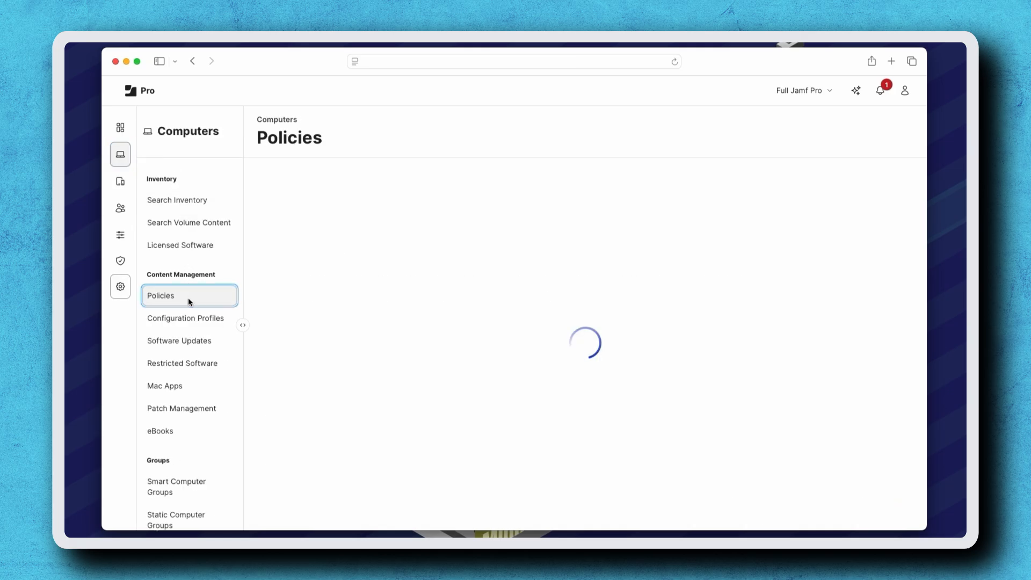
{"action": "left_click", "coordinate": [826, 173]}
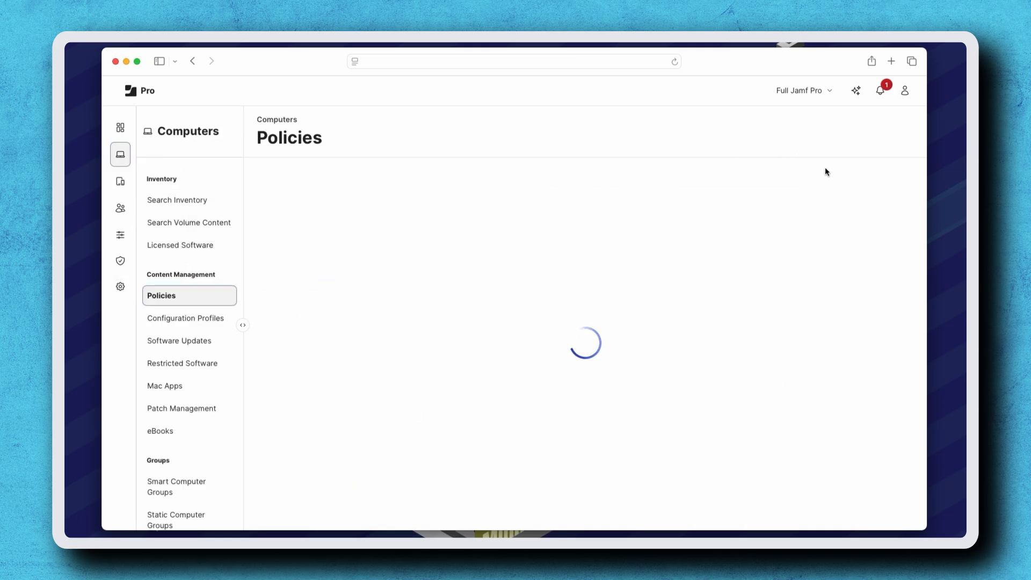
{"action": "left_click", "coordinate": [744, 245]}
{"action": "type", "text": "Reissue FileVault Recovery Key"}
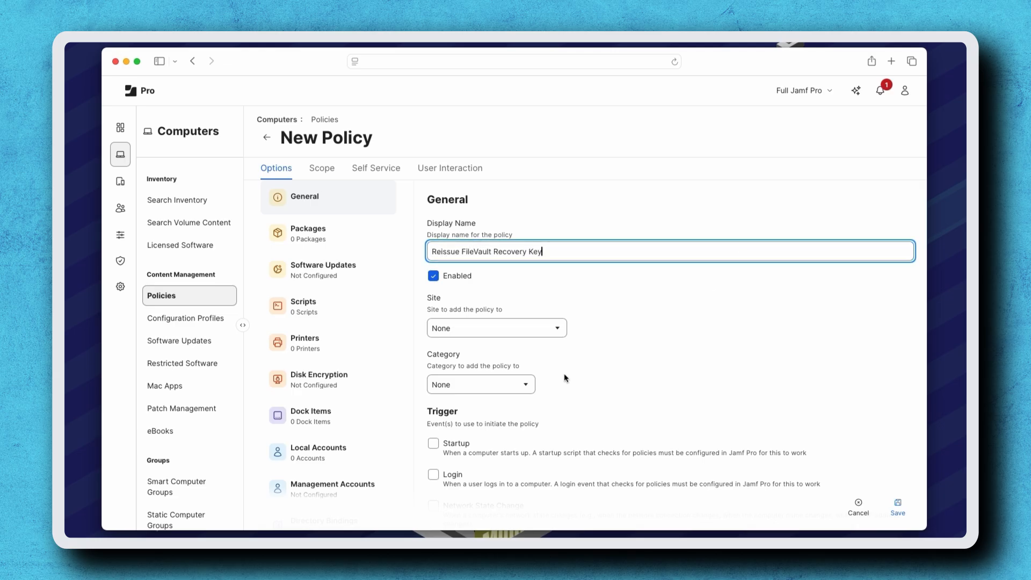
{"action": "left_click", "coordinate": [483, 384]}
{"action": "left_click", "coordinate": [465, 529]}
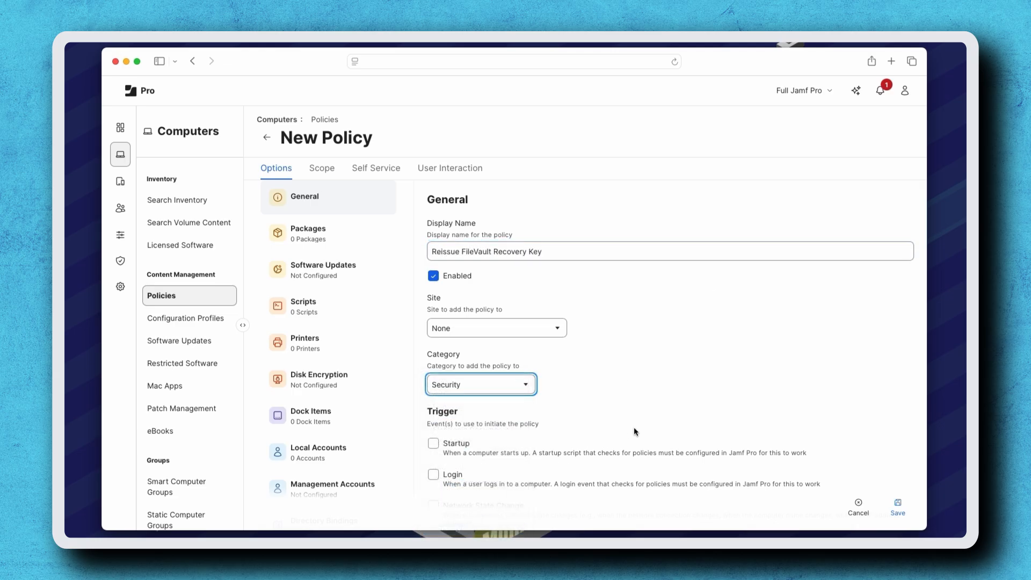
{"action": "scroll", "coordinate": [634, 428], "scroll_direction": "down", "scroll_amount": 5}
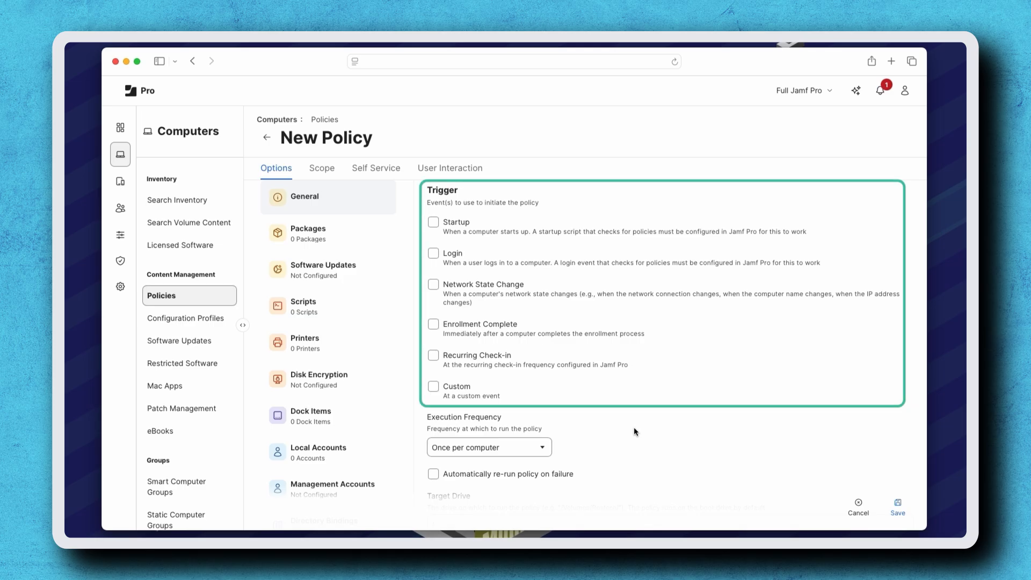
- Add the reissueKey.sh script to the policy with organization name "Jamf Training" and 3 failed attempts until stop
{"action": "left_click", "coordinate": [345, 313]}
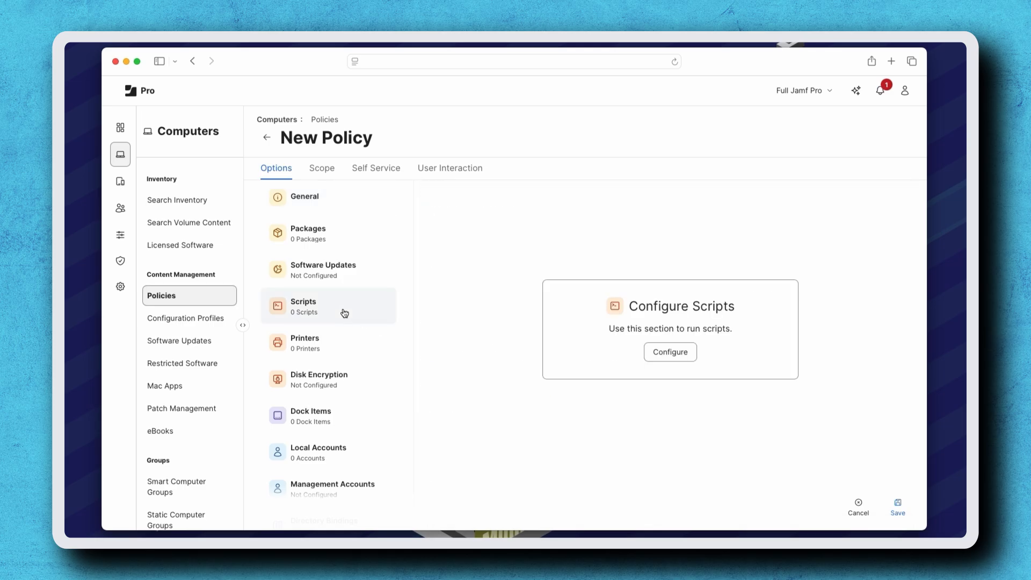
{"action": "left_click", "coordinate": [669, 355]}
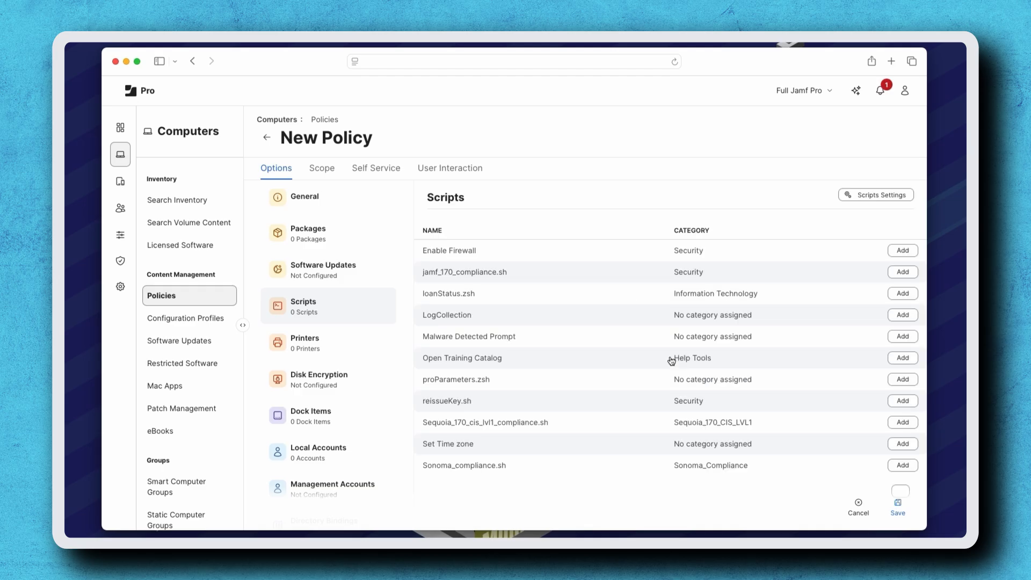
{"action": "left_click", "coordinate": [898, 402]}
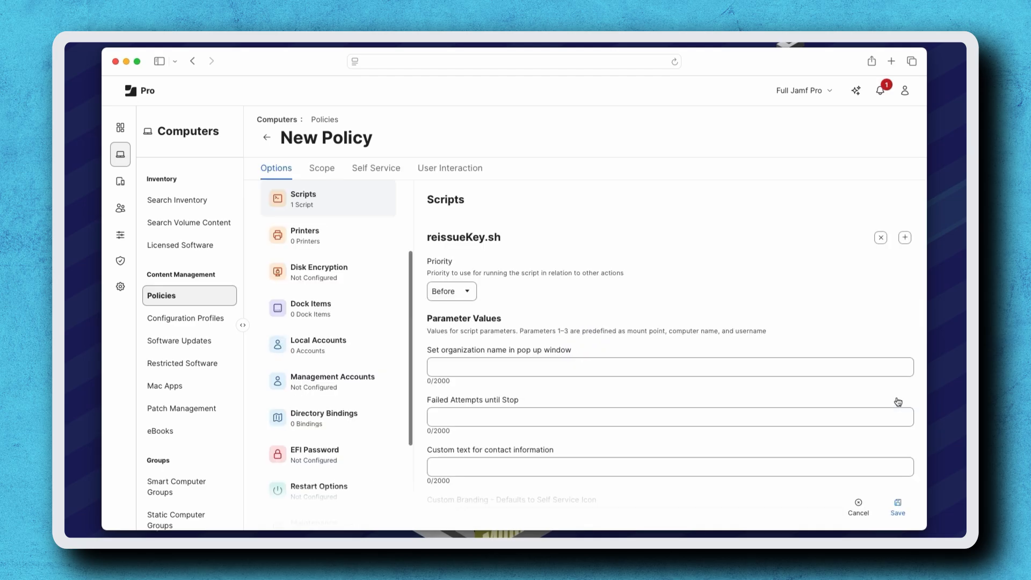
{"action": "left_click", "coordinate": [836, 366]}
{"action": "type", "text": "Jamf Training"}
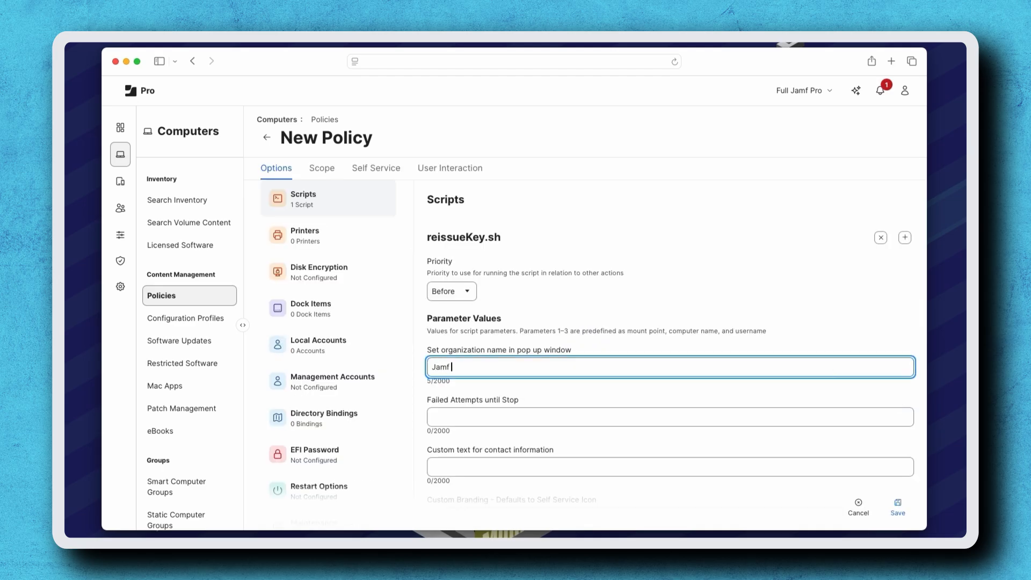
{"action": "key", "text": "Tab"}
{"action": "type", "text": "3"}
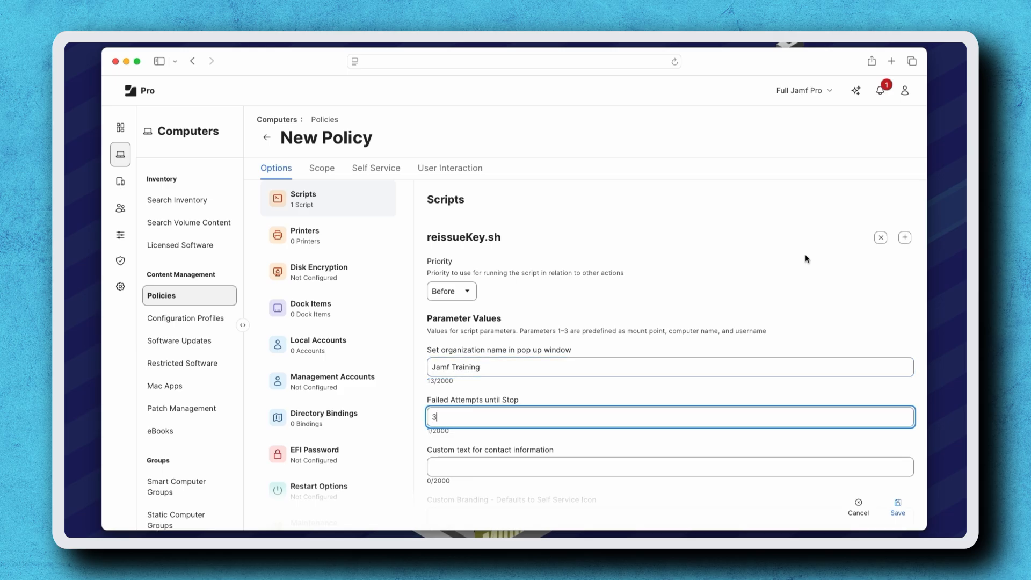
{"action": "left_click", "coordinate": [804, 259]}
- Configure the policy's Maintenance payload with Update Inventory enabled
{"action": "scroll", "coordinate": [365, 403], "scroll_direction": "down", "scroll_amount": 3}
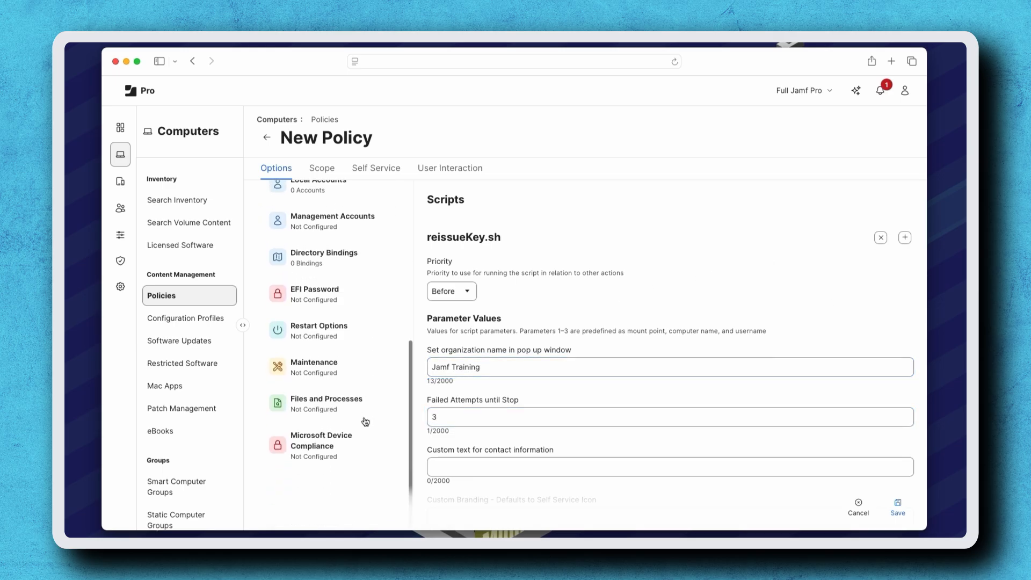
{"action": "left_click", "coordinate": [345, 385]}
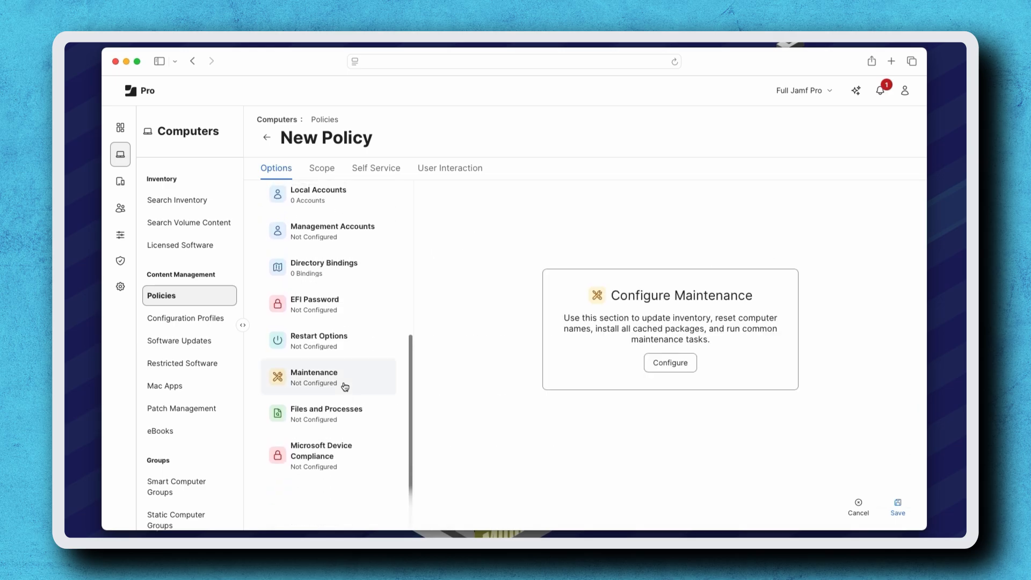
{"action": "left_click", "coordinate": [657, 365]}
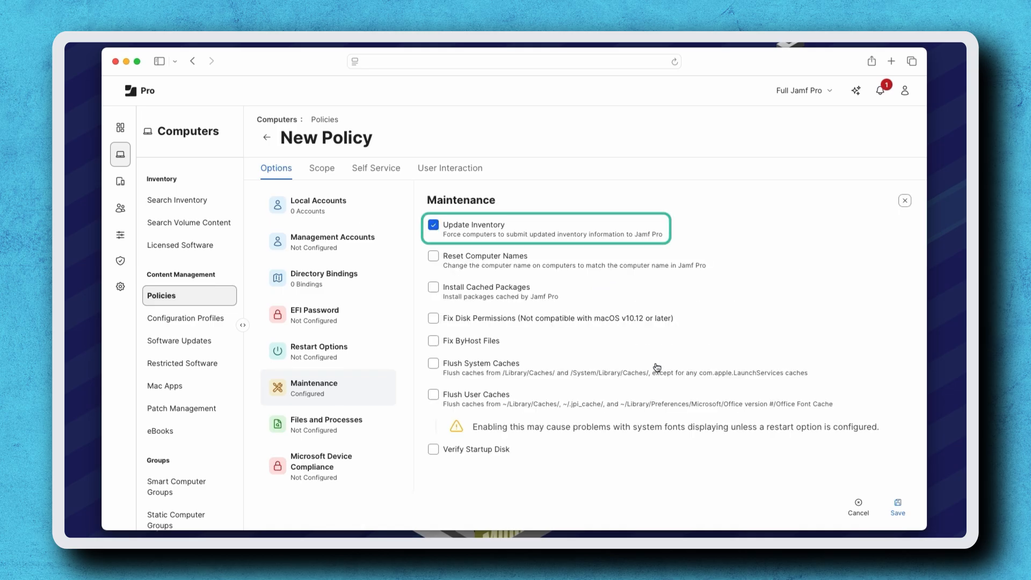
- Scope the policy to the computer group "FileVault - Encrypted and Unknown Recovery Key", filtering the groups by "filevault"
{"action": "left_click", "coordinate": [333, 171]}
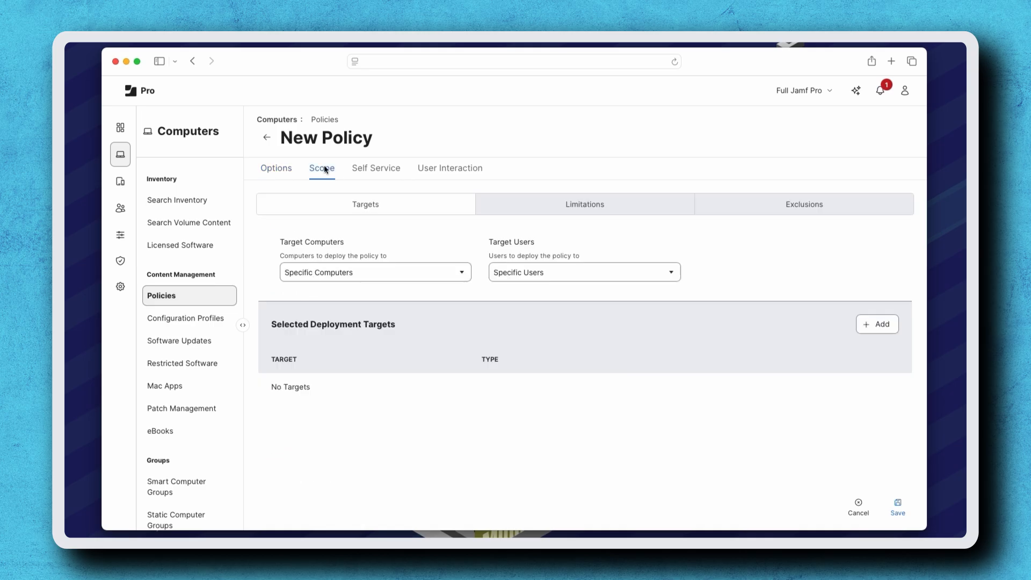
{"action": "left_click", "coordinate": [872, 325]}
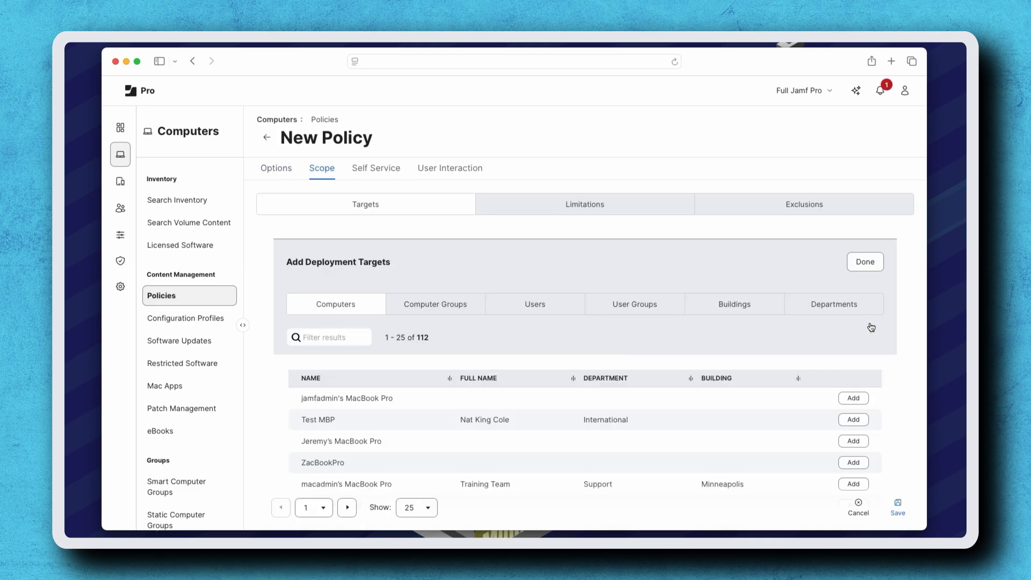
{"action": "left_click", "coordinate": [425, 305]}
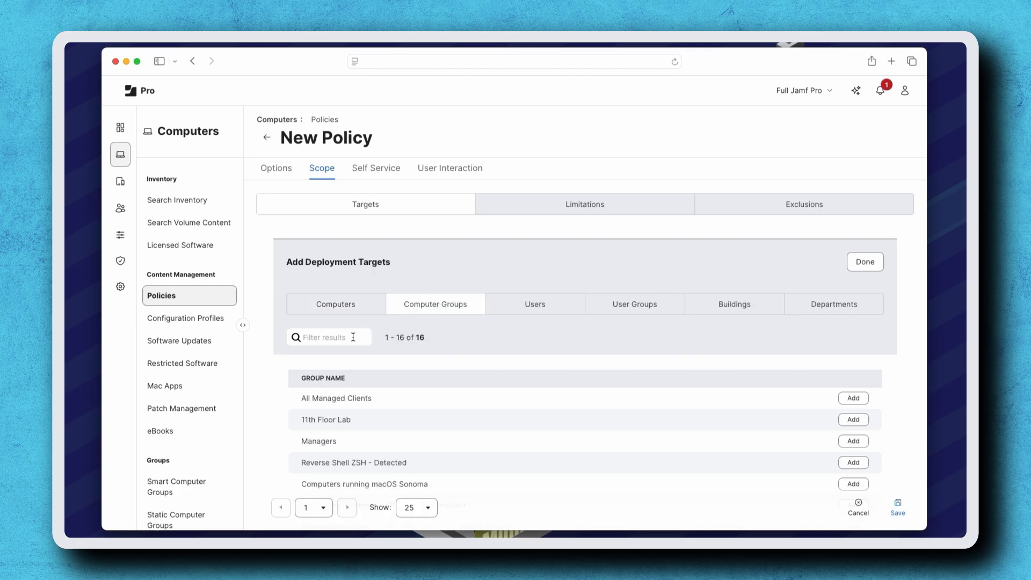
{"action": "left_click", "coordinate": [357, 334]}
{"action": "type", "text": "filevault"}
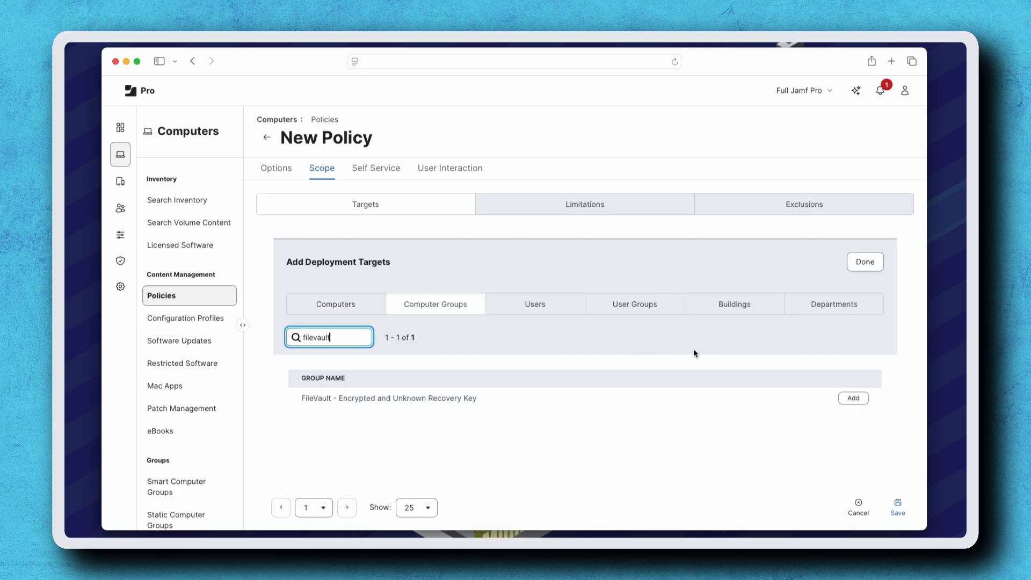
{"action": "left_click", "coordinate": [848, 398]}
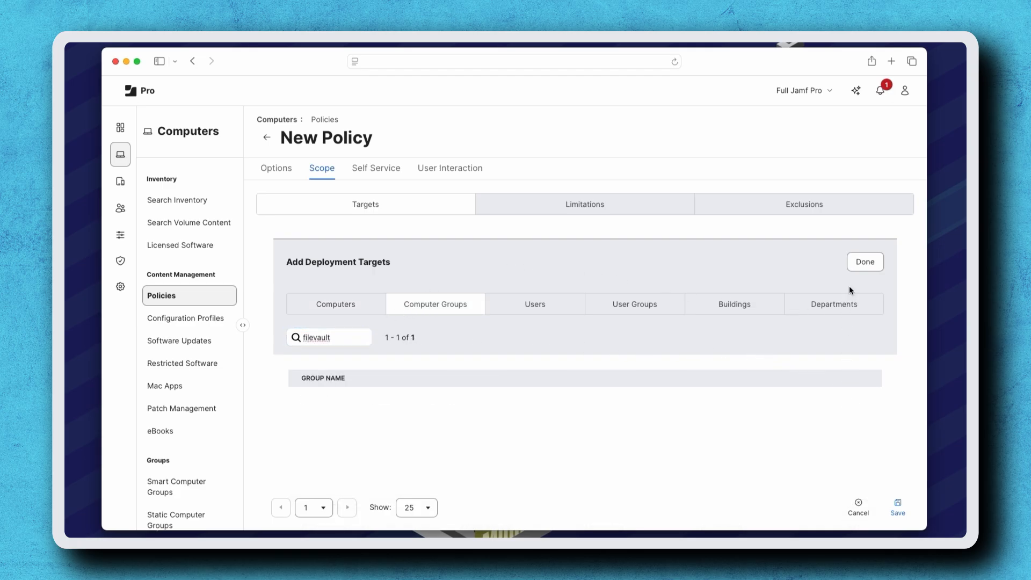
{"action": "left_click", "coordinate": [861, 268]}
- Make the policy available in Self Service and save it
{"action": "left_click", "coordinate": [395, 177]}
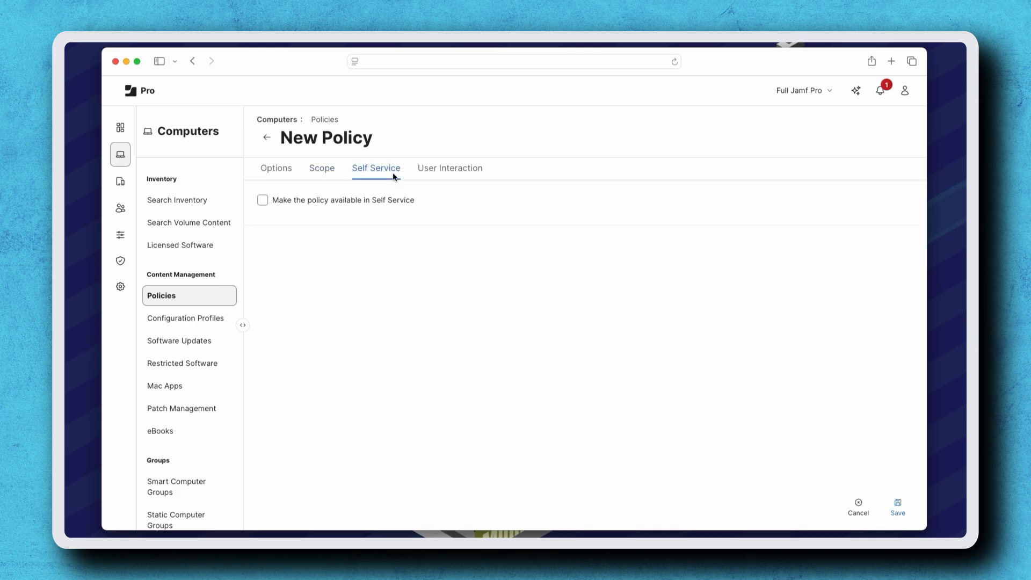
{"action": "left_click", "coordinate": [262, 201]}
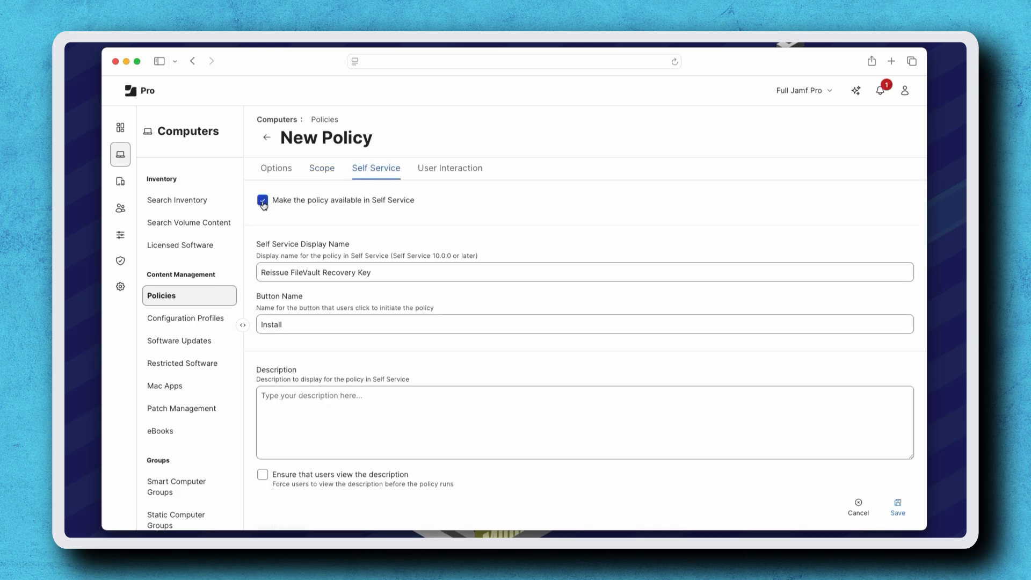
{"action": "left_click", "coordinate": [903, 506]}
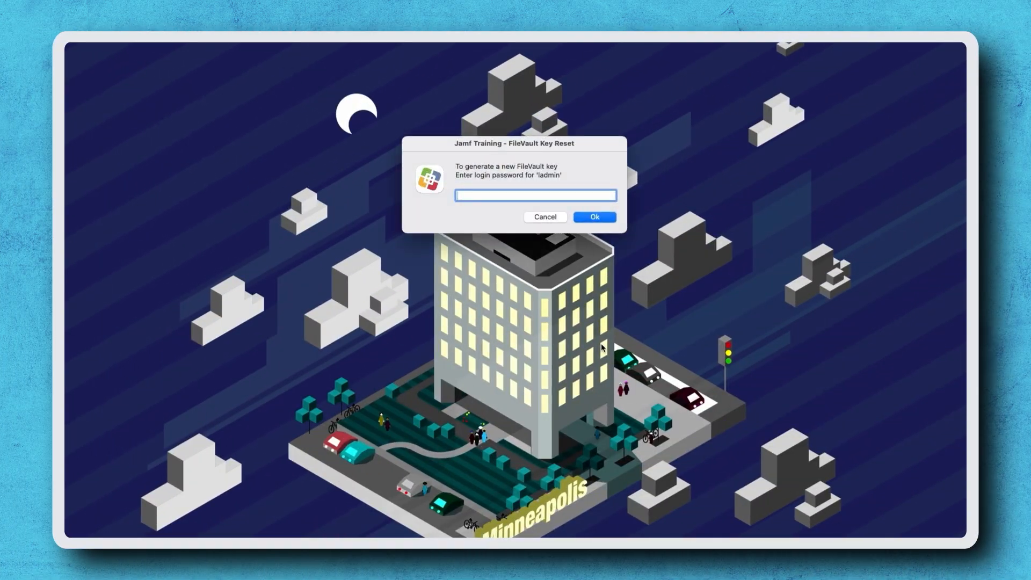
- On the target Mac, enter the account's login password in the FileVault Key Reset prompt and submit it
{"action": "type", "text": "•••••••••"}
{"action": "left_click", "coordinate": [593, 218]}
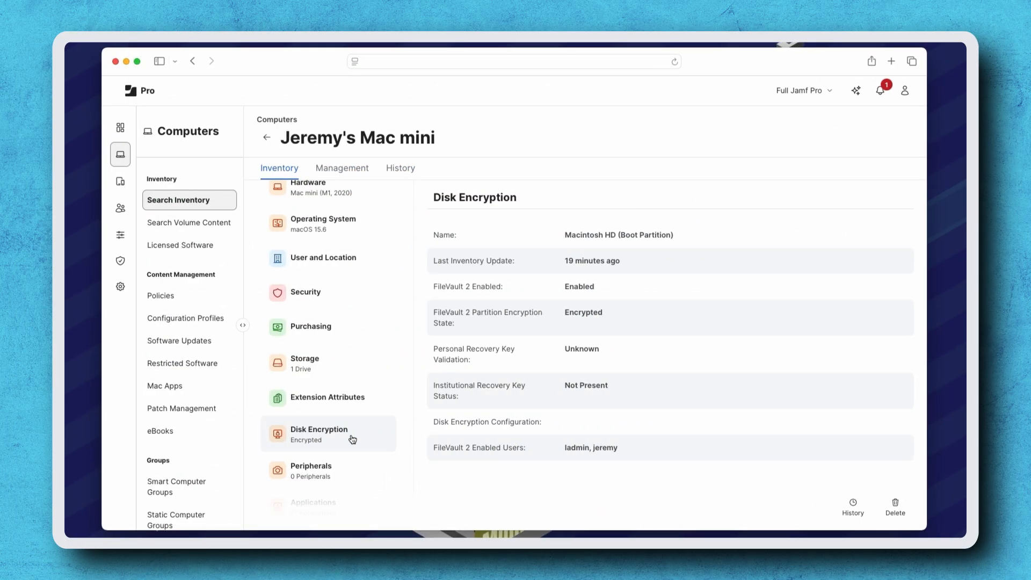
- Reload the Mac mini's inventory record in Jamf Pro and check its Disk Encryption details for the recovery key's validation
{"action": "left_click", "coordinate": [674, 63]}
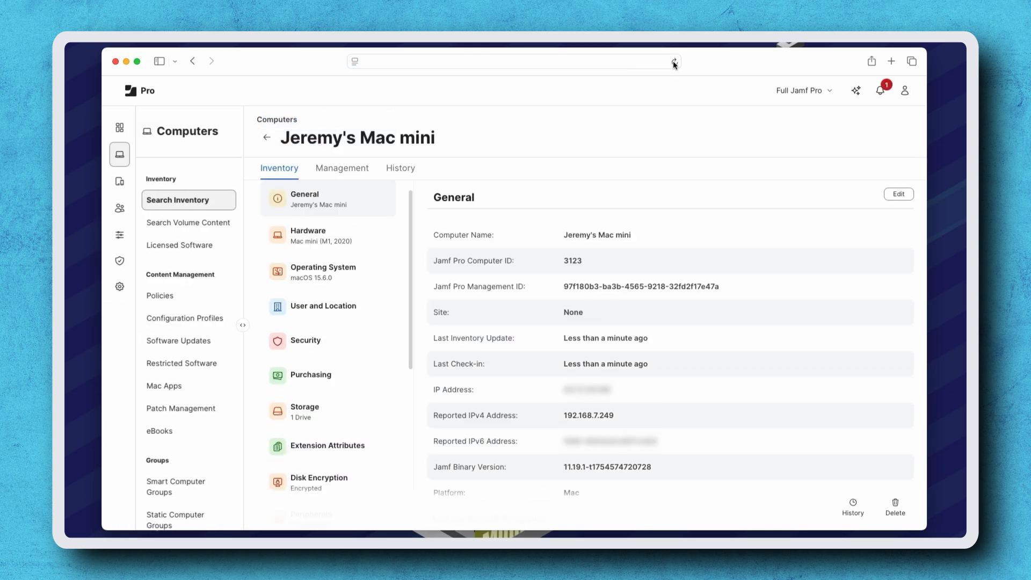
{"action": "left_click", "coordinate": [325, 481]}
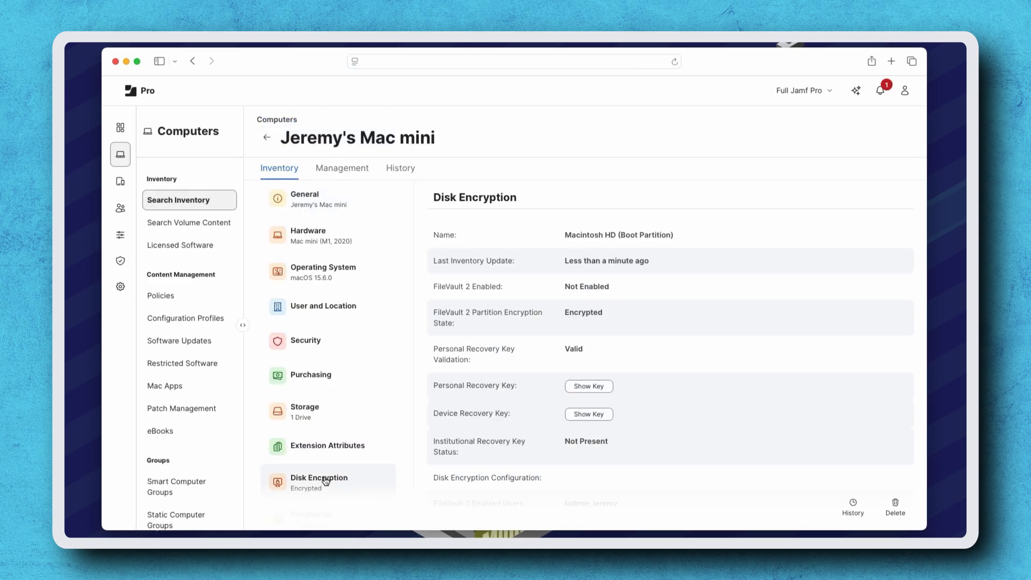